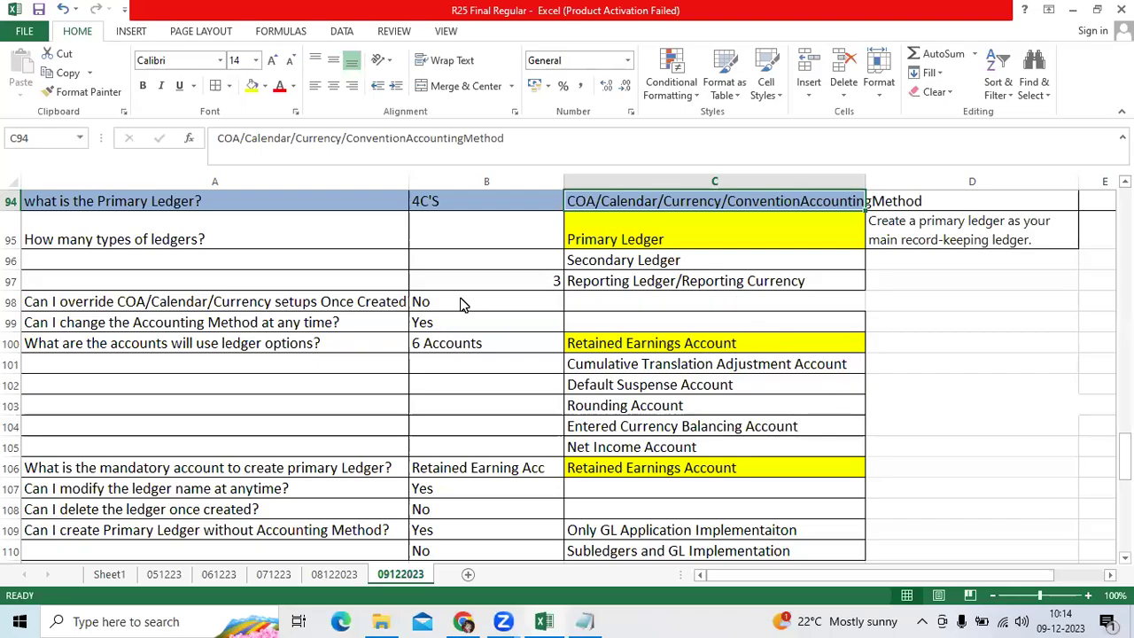
# Review the ledger Q&A entries in rows 94–110, ending on the ledger types question.
pyautogui.click(485, 301)
pyautogui.moveTo(138, 206); pyautogui.dragTo(895, 518)
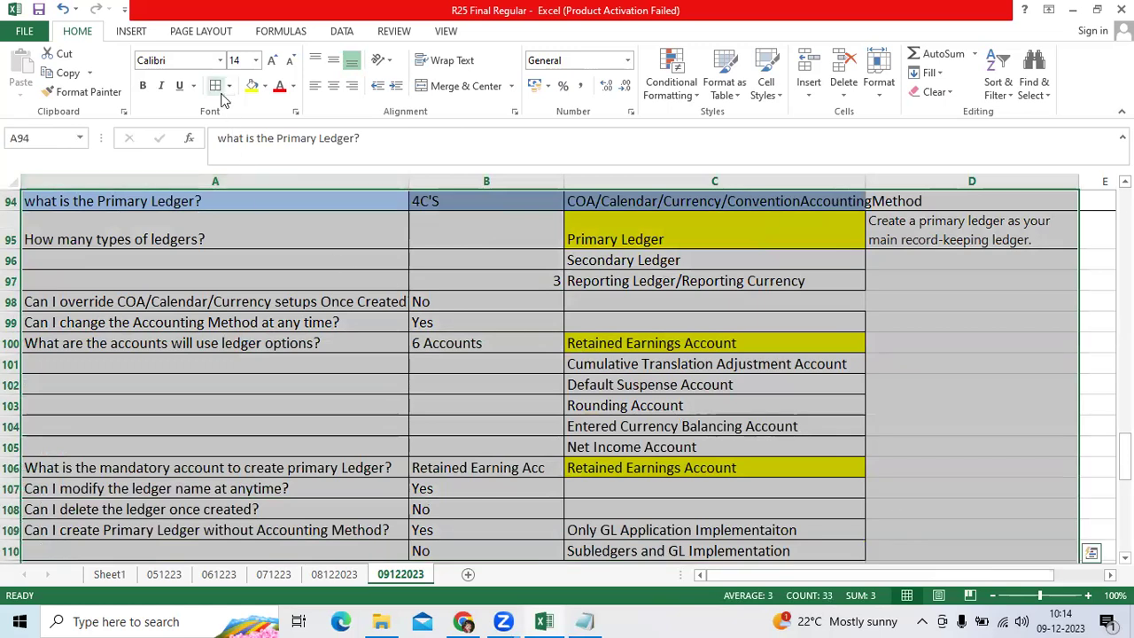
pyautogui.click(600, 392)
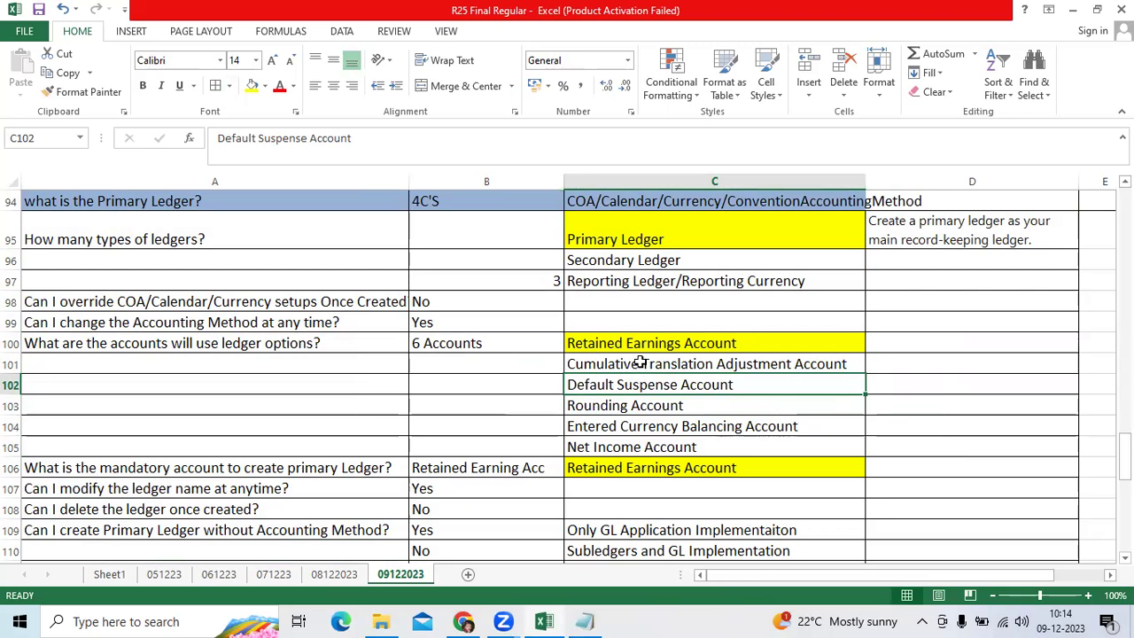
pyautogui.click(656, 284)
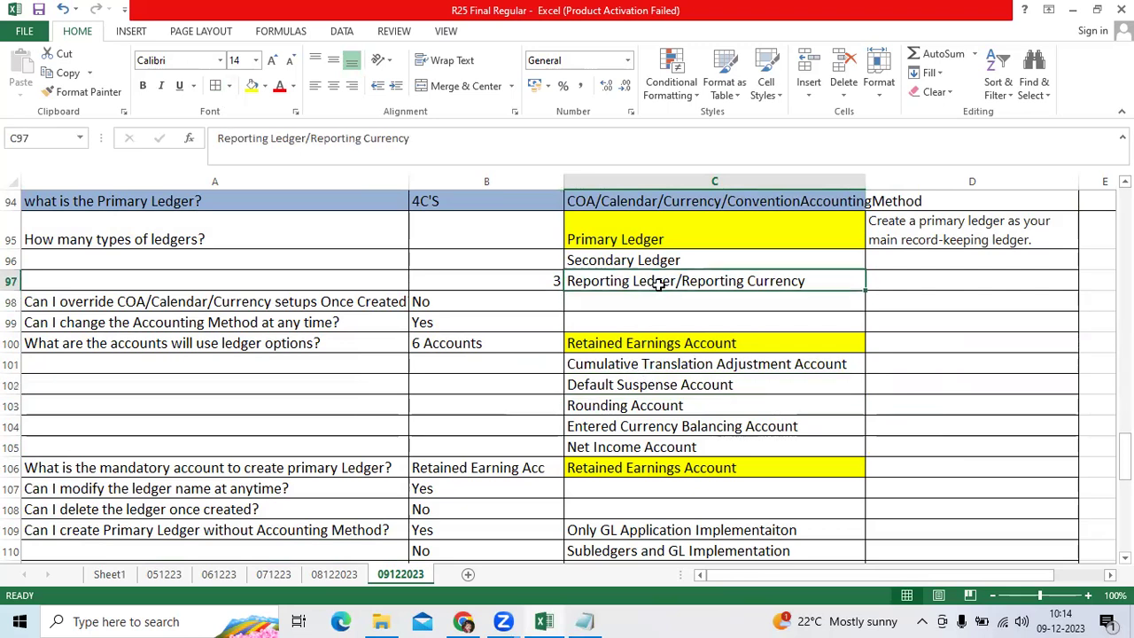
pyautogui.click(663, 233)
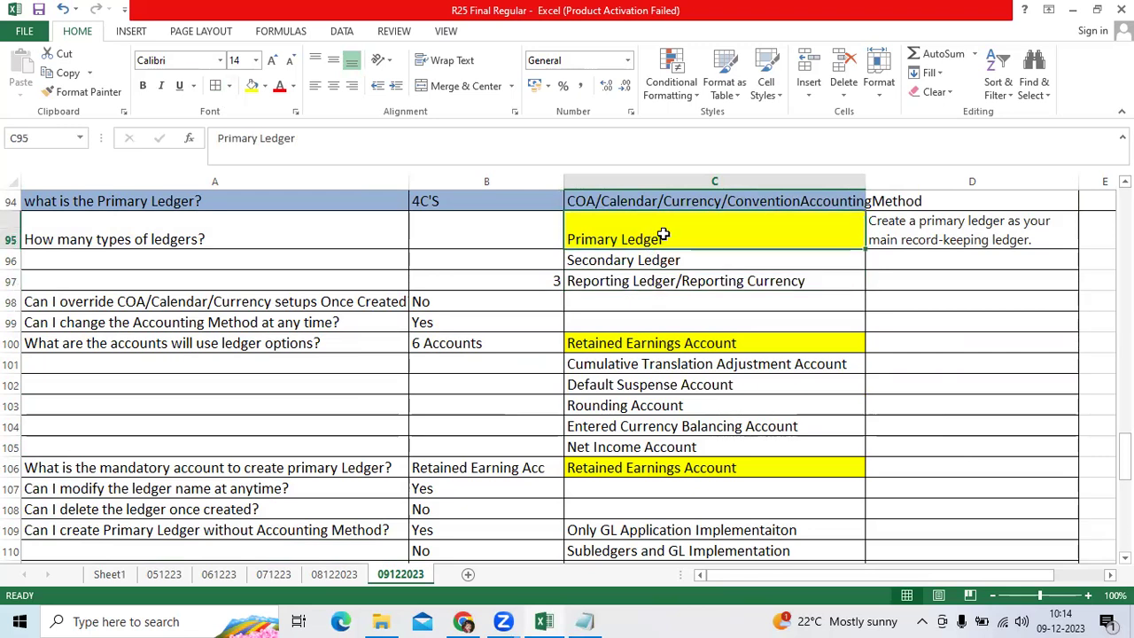
pyautogui.click(222, 204)
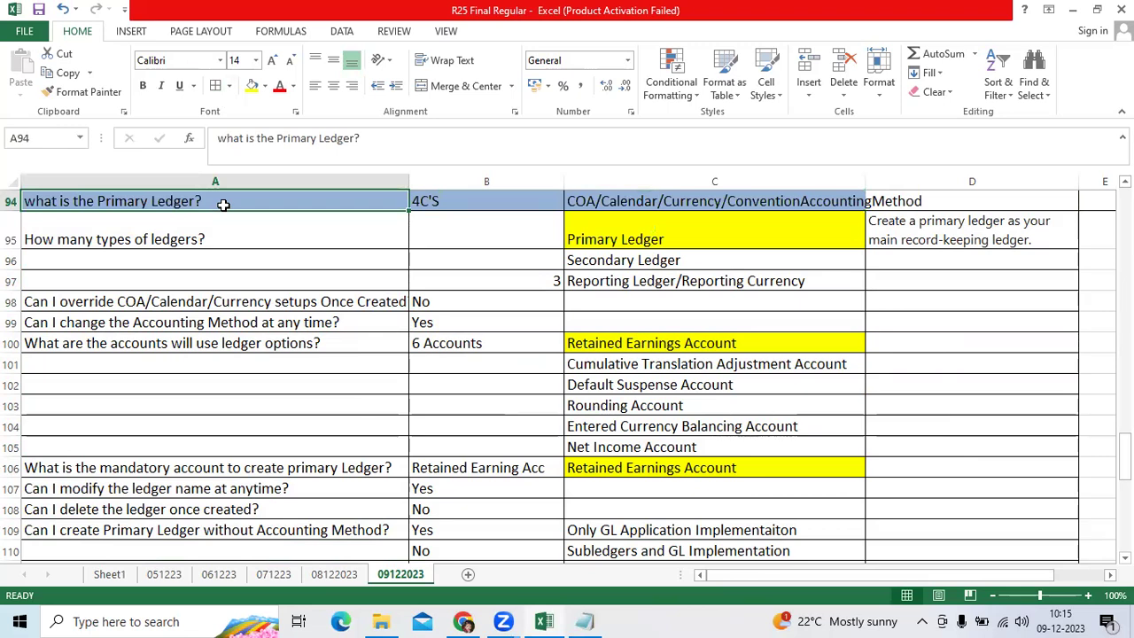
pyautogui.click(439, 204)
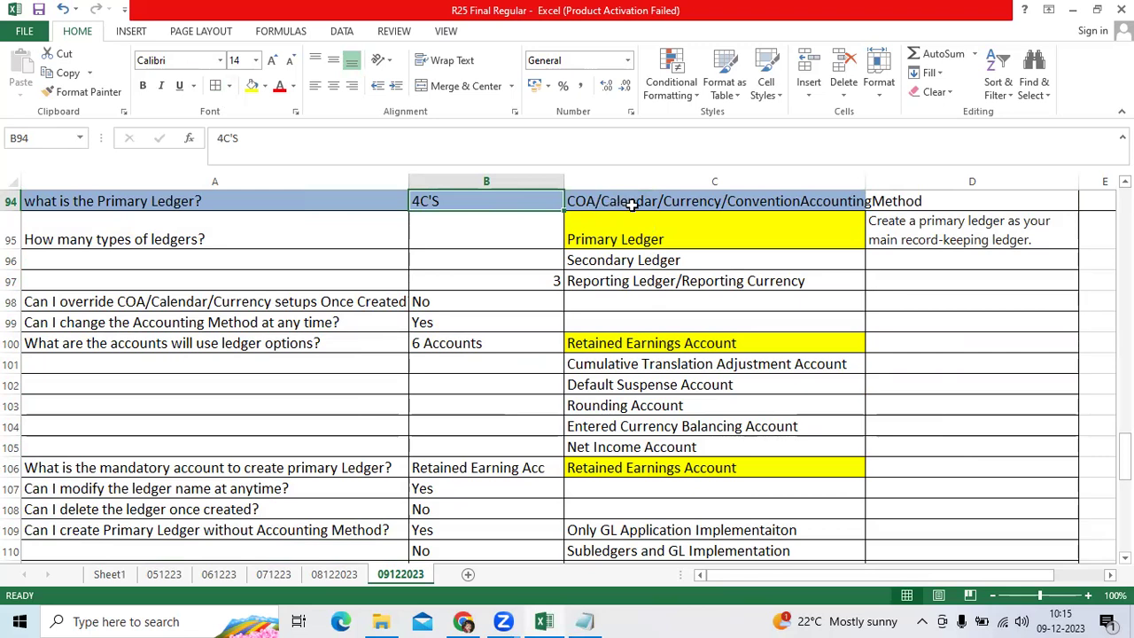
pyautogui.click(734, 202)
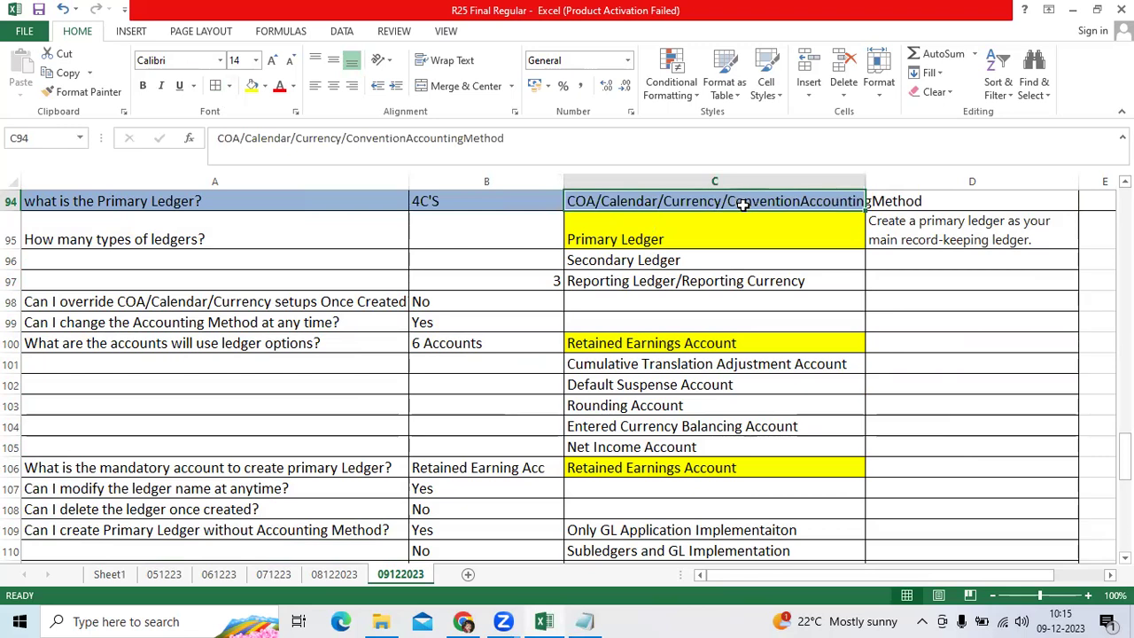
pyautogui.click(253, 255)
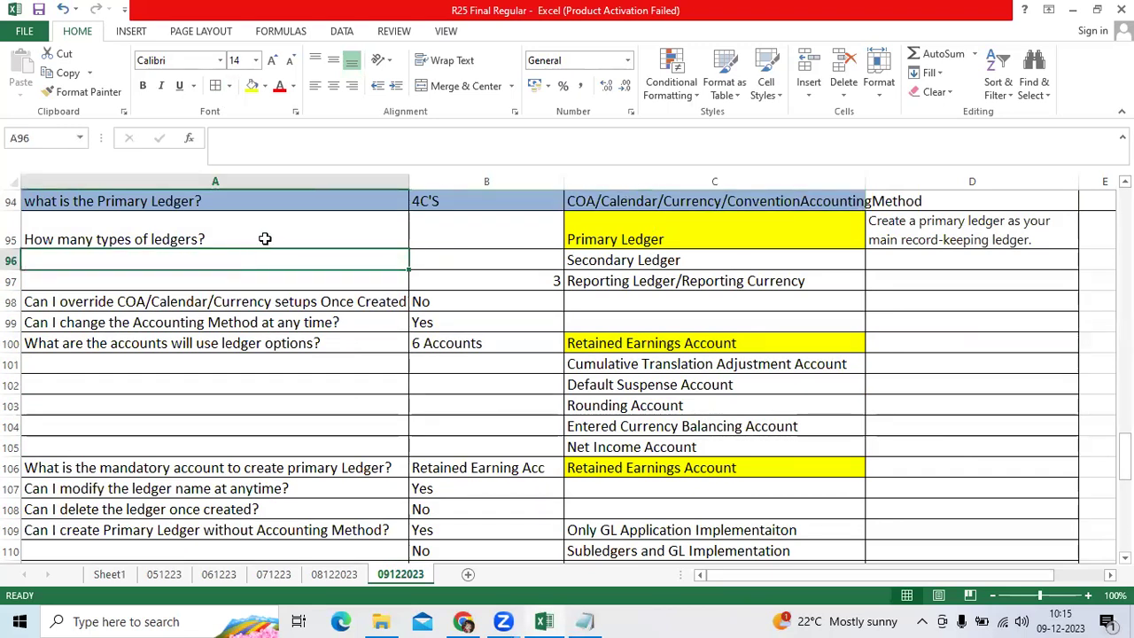
pyautogui.click(265, 239)
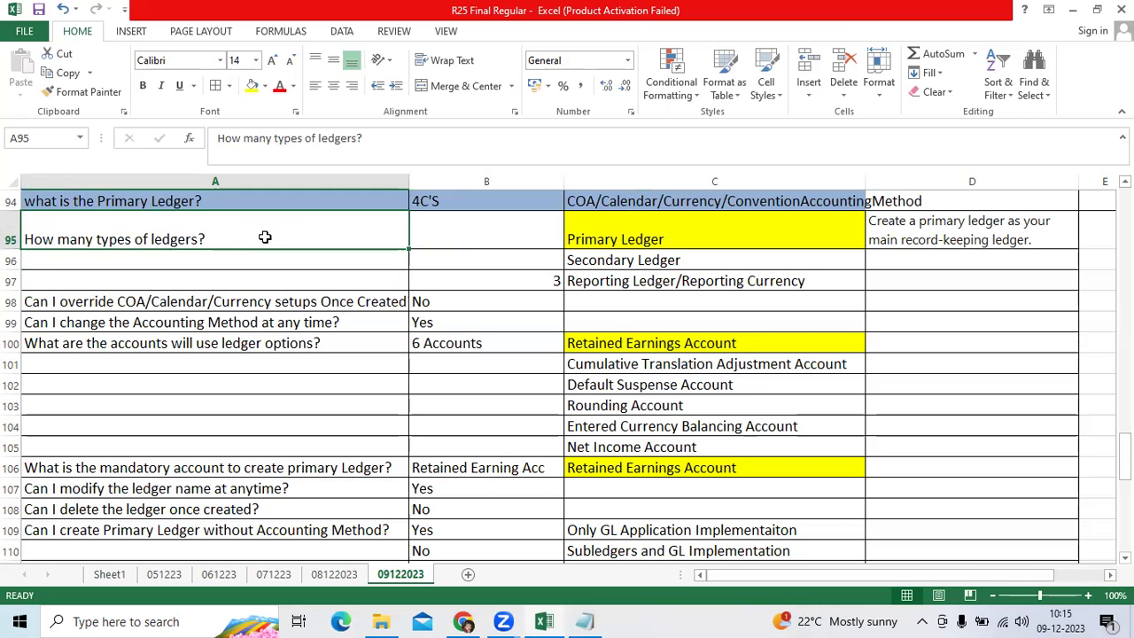
# Enter EBS/Fusion as the answer in B95.
pyautogui.doubleClick(445, 236)
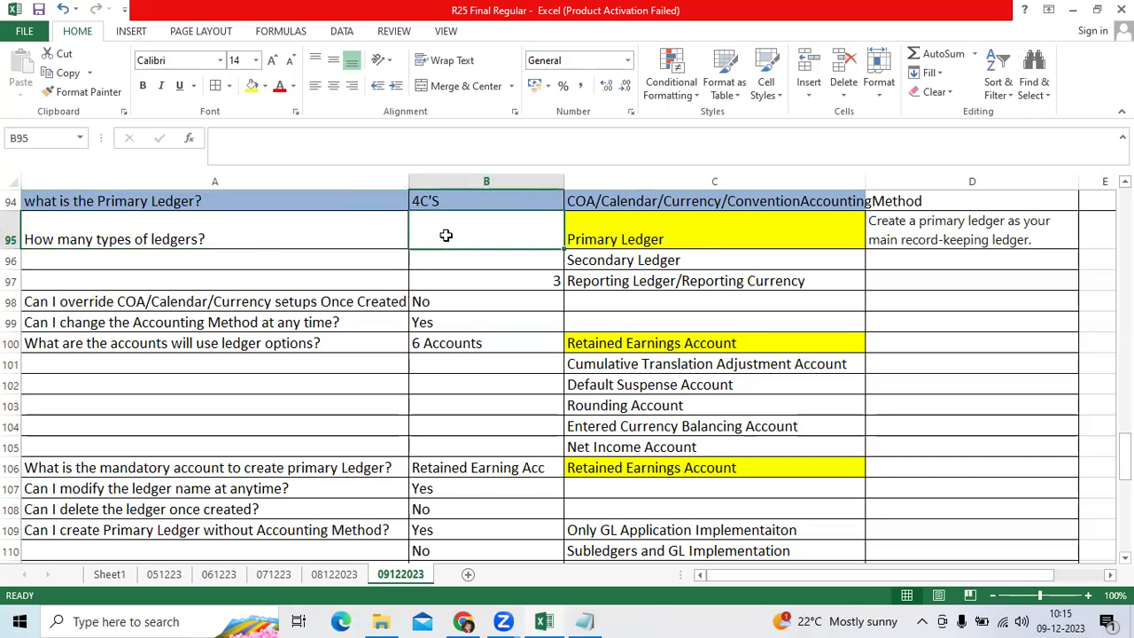
pyautogui.write('EBS/Fusion')
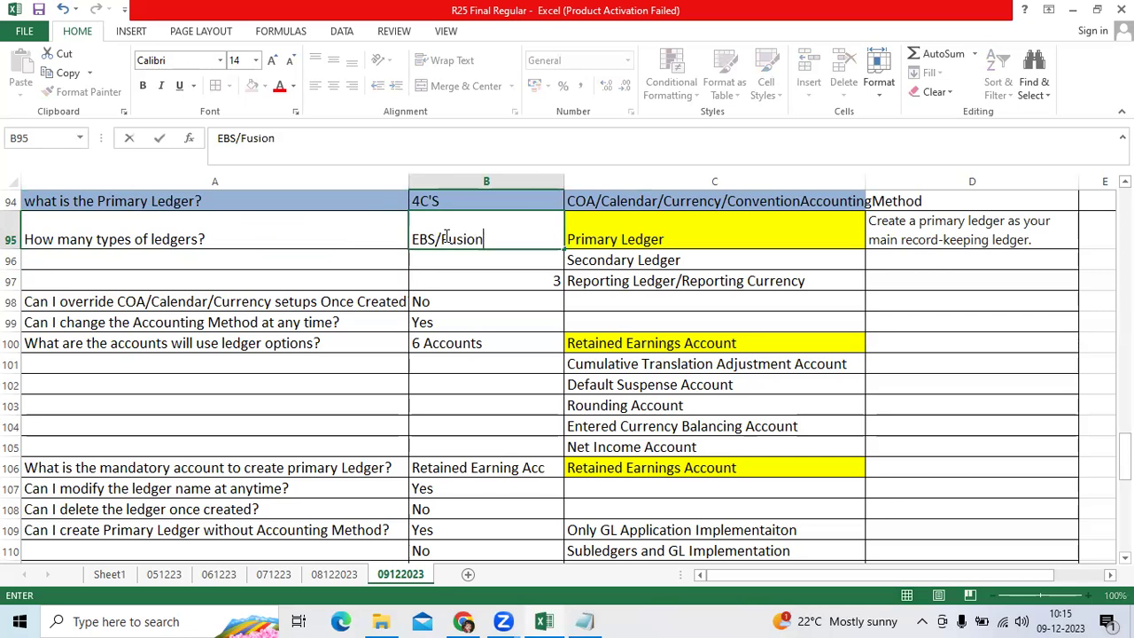
pyautogui.hotkey('ctrl', 'Return')
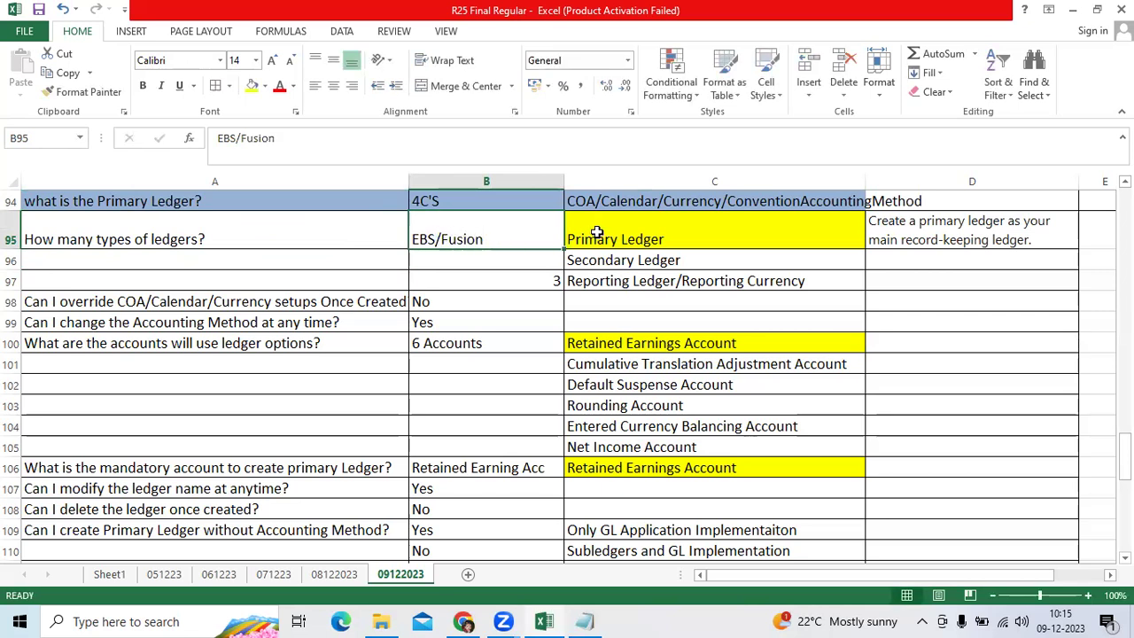
# Check the three listed ledger types, then extend B95 to read EBS/Fusion-3.
pyautogui.click(602, 235)
pyautogui.click(618, 261)
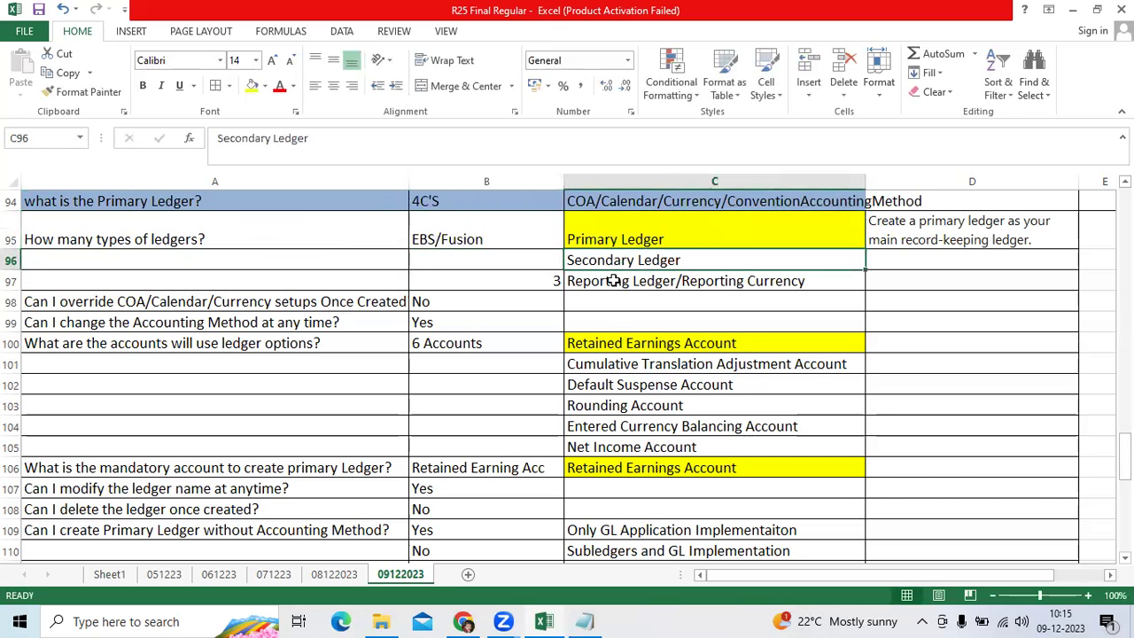
pyautogui.click(613, 282)
pyautogui.click(552, 281)
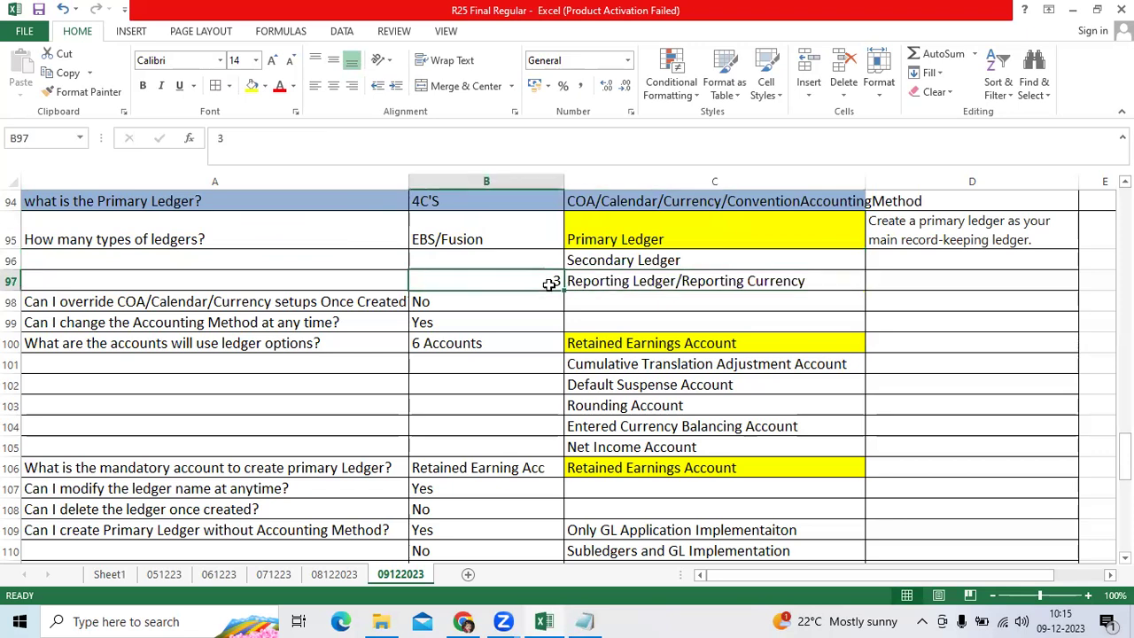
pyautogui.click(631, 239)
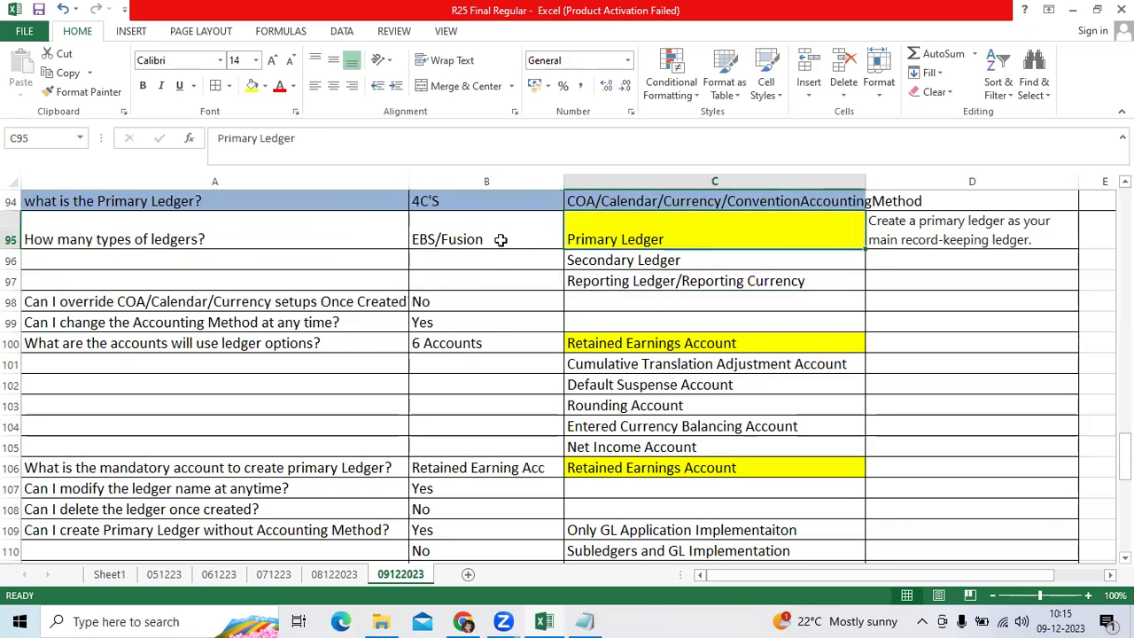
pyautogui.doubleClick(502, 241)
pyautogui.write('-3')
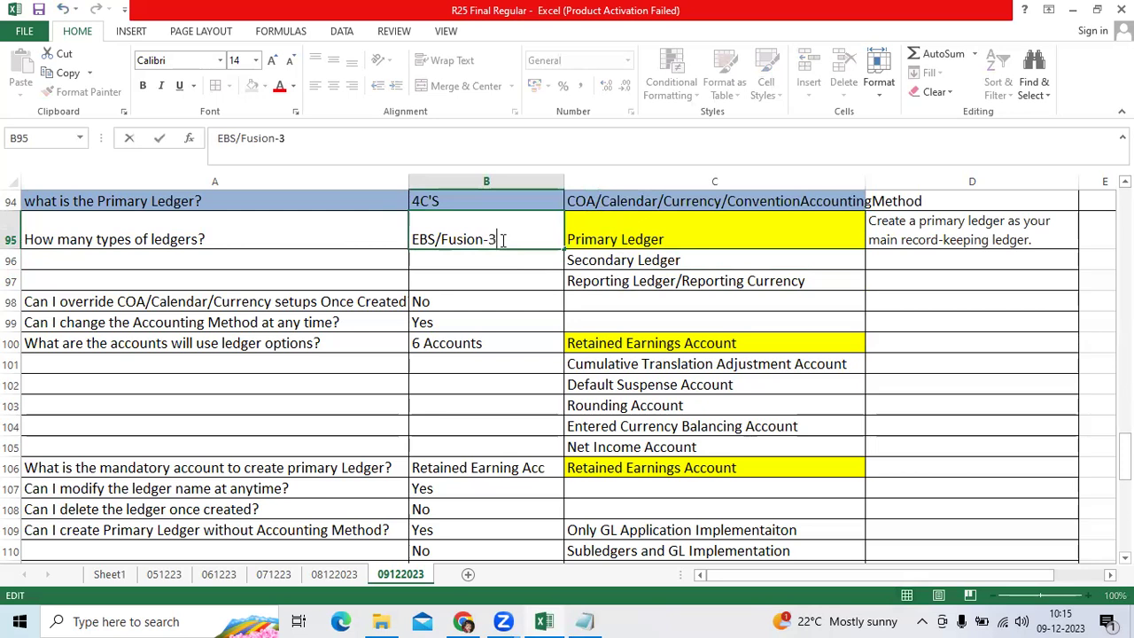
pyautogui.hotkey('ctrl', 'Return')
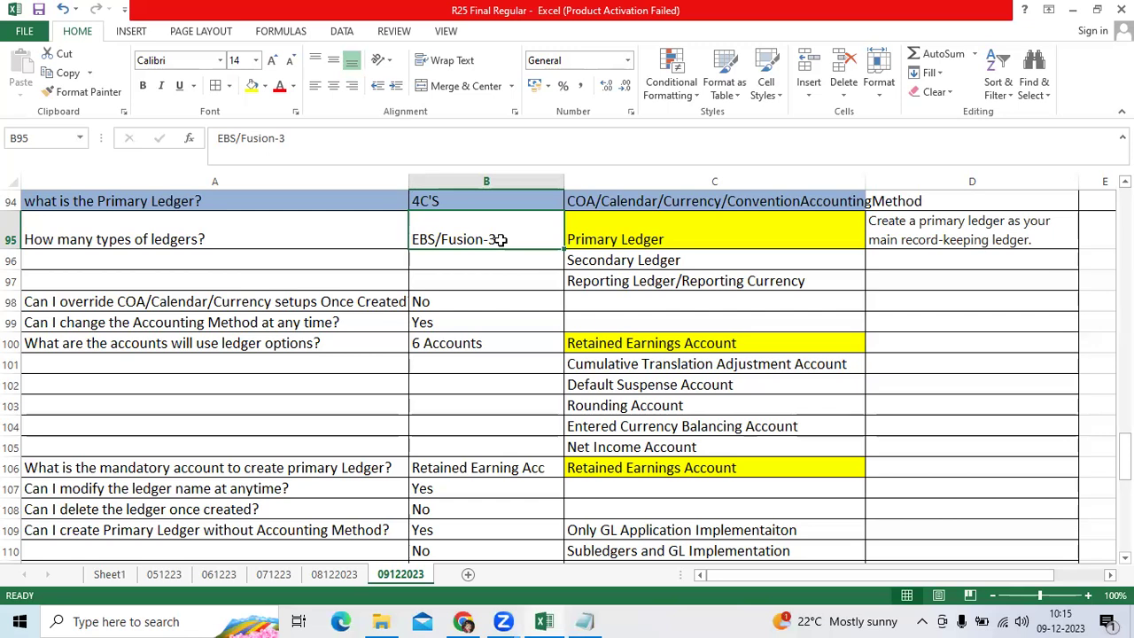
# Enter Optional in D96 and D97, using AutoComplete for the second entry.
pyautogui.click(916, 265)
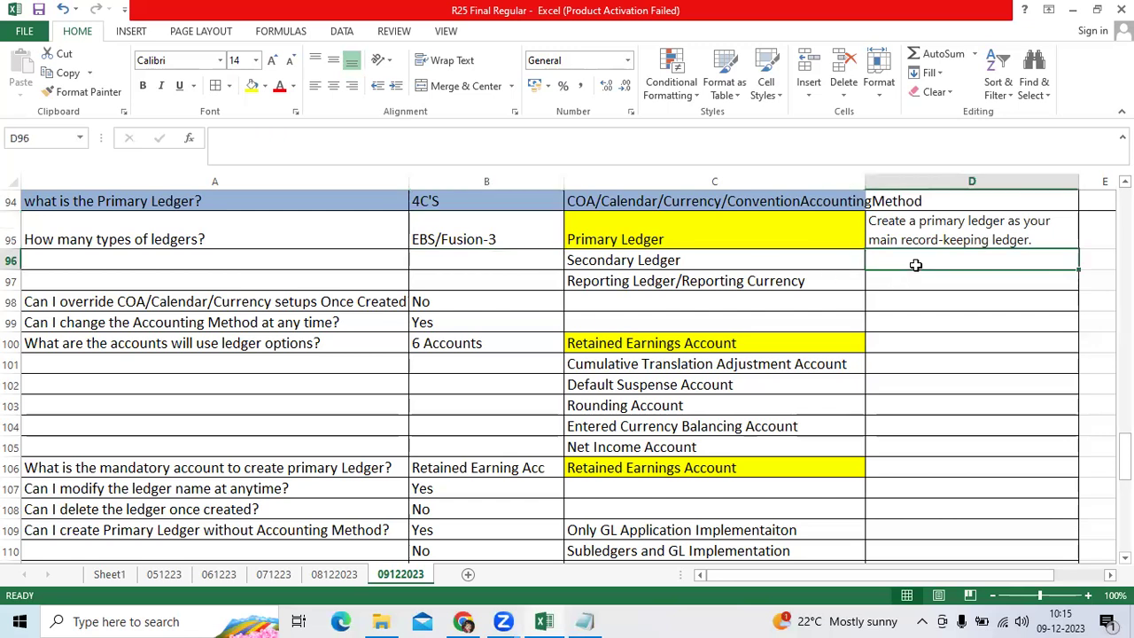
pyautogui.write('Optional')
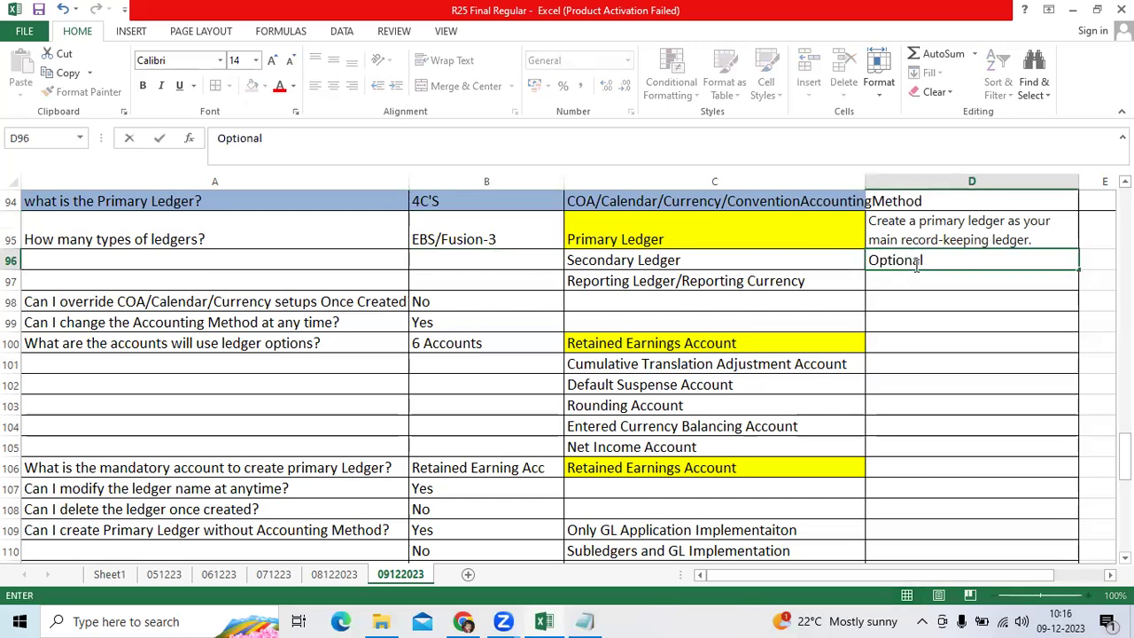
pyautogui.press('Return')
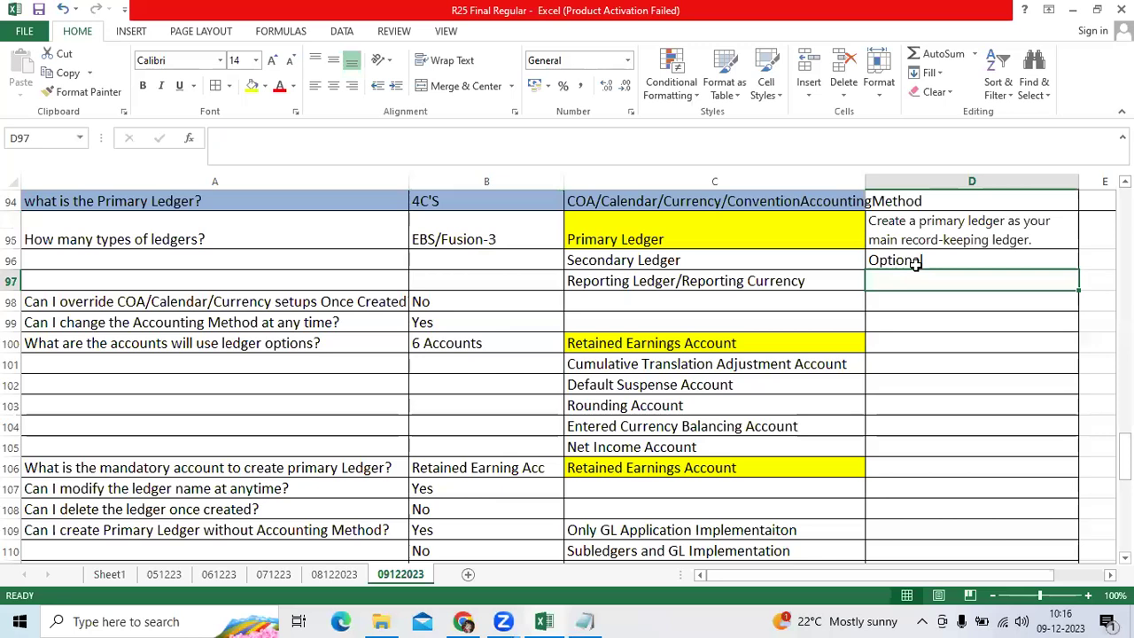
pyautogui.write('optional')
pyautogui.hotkey('ctrl', 'Return')
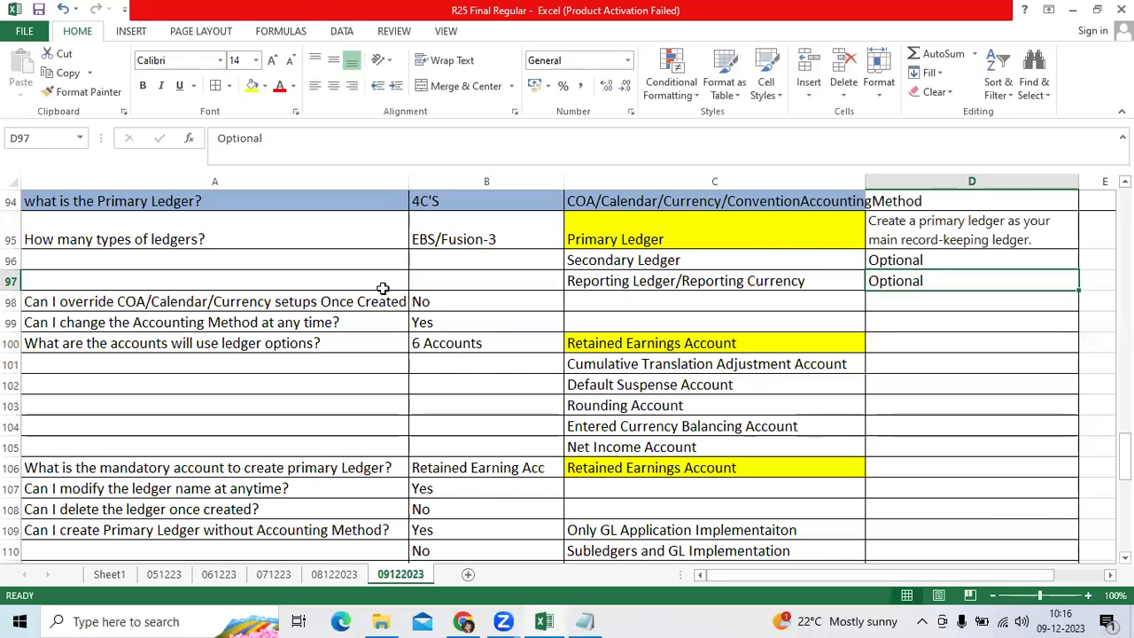
pyautogui.click(318, 303)
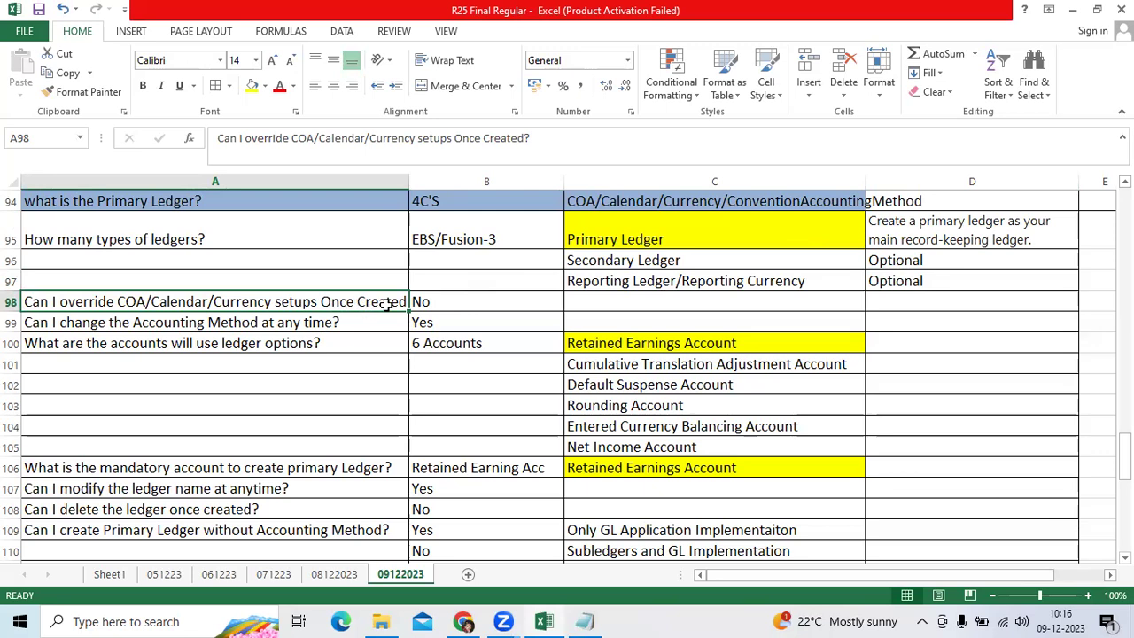
pyautogui.click(425, 304)
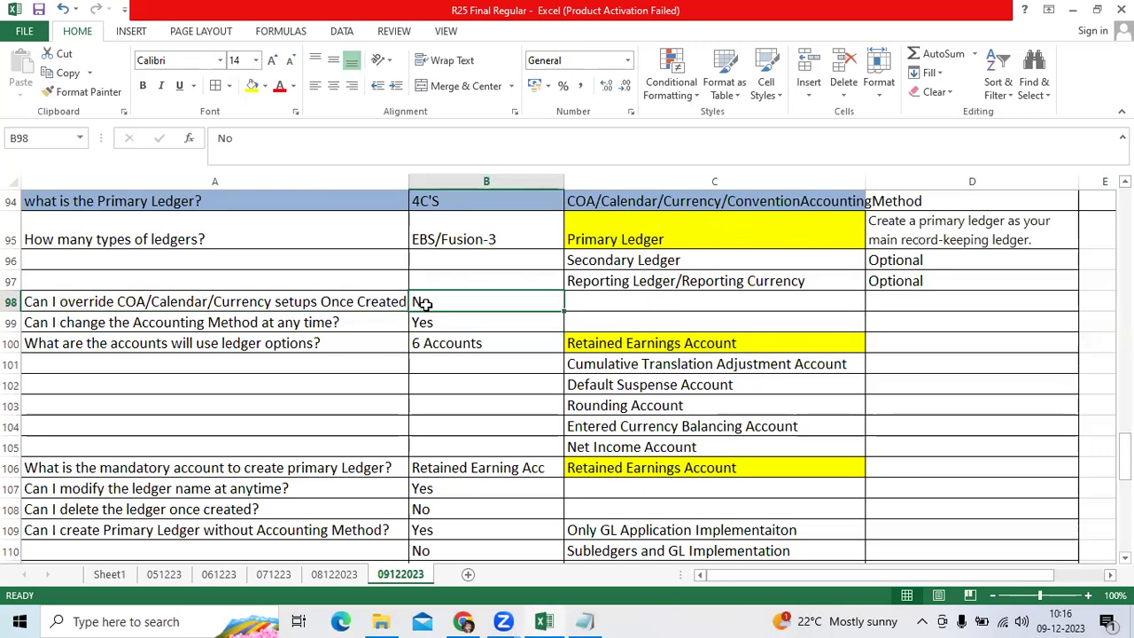
pyautogui.click(592, 304)
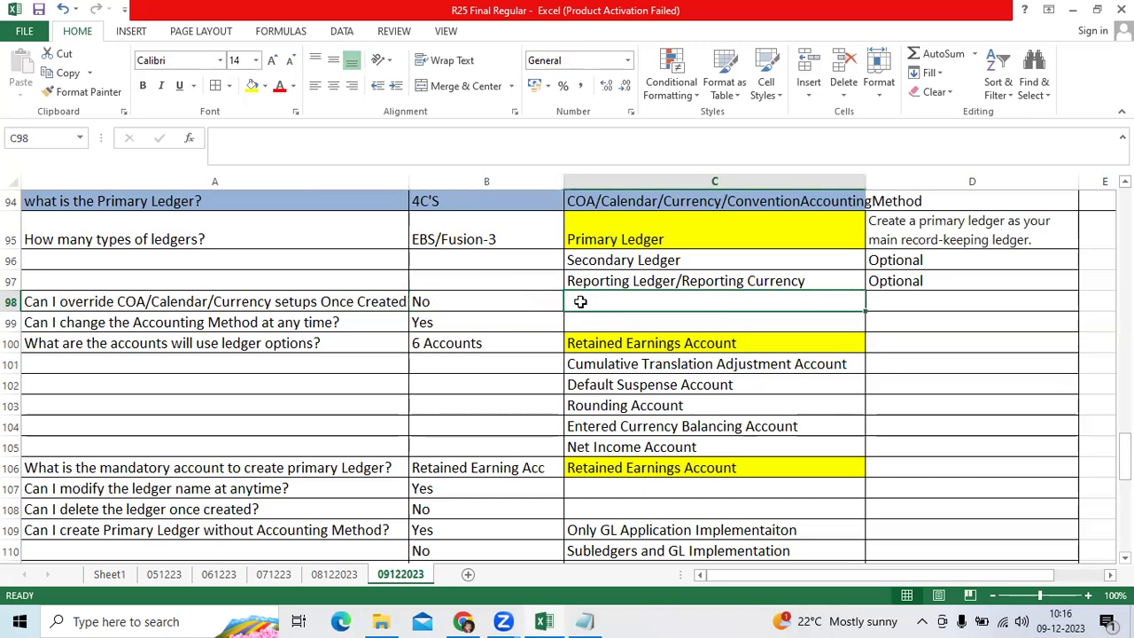
pyautogui.click(271, 327)
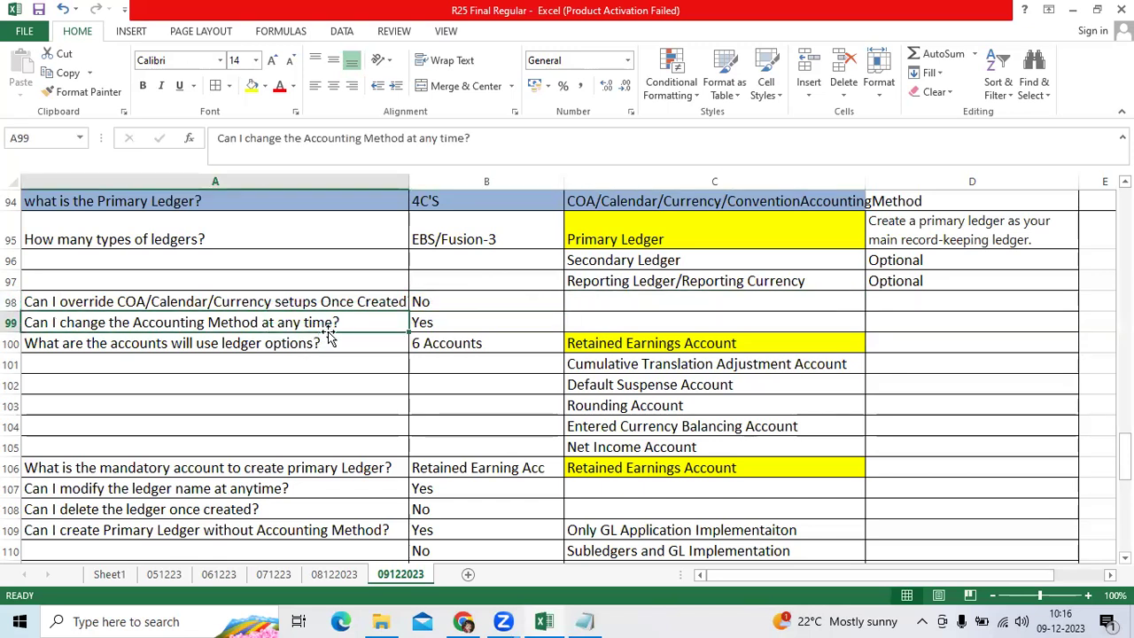
pyautogui.click(452, 324)
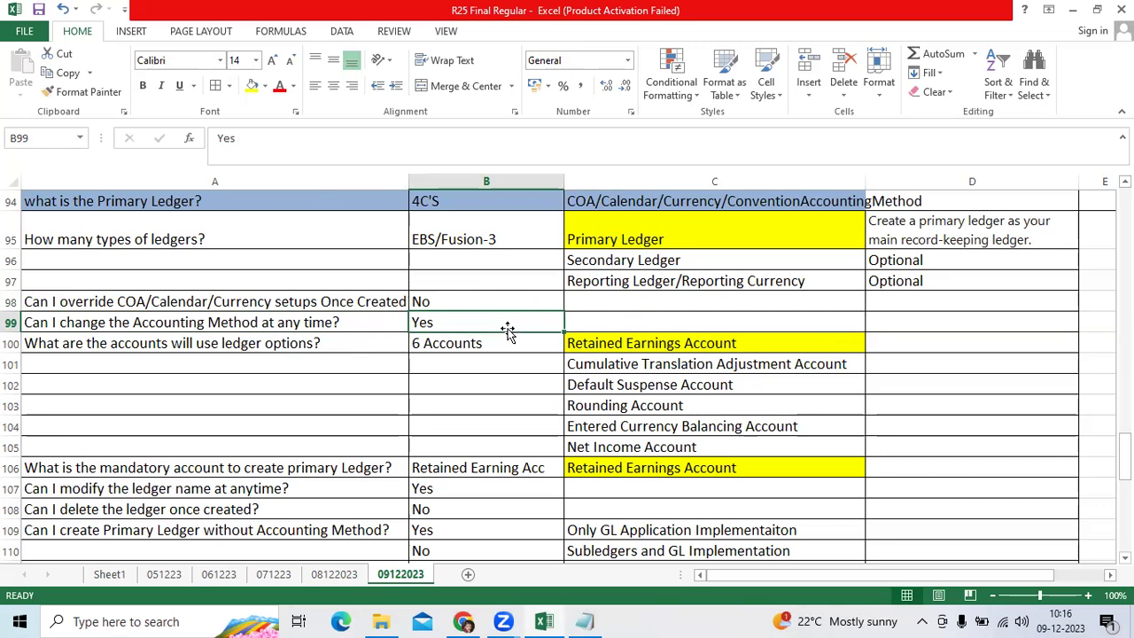
pyautogui.moveTo(503, 330); pyautogui.dragTo(232, 346)
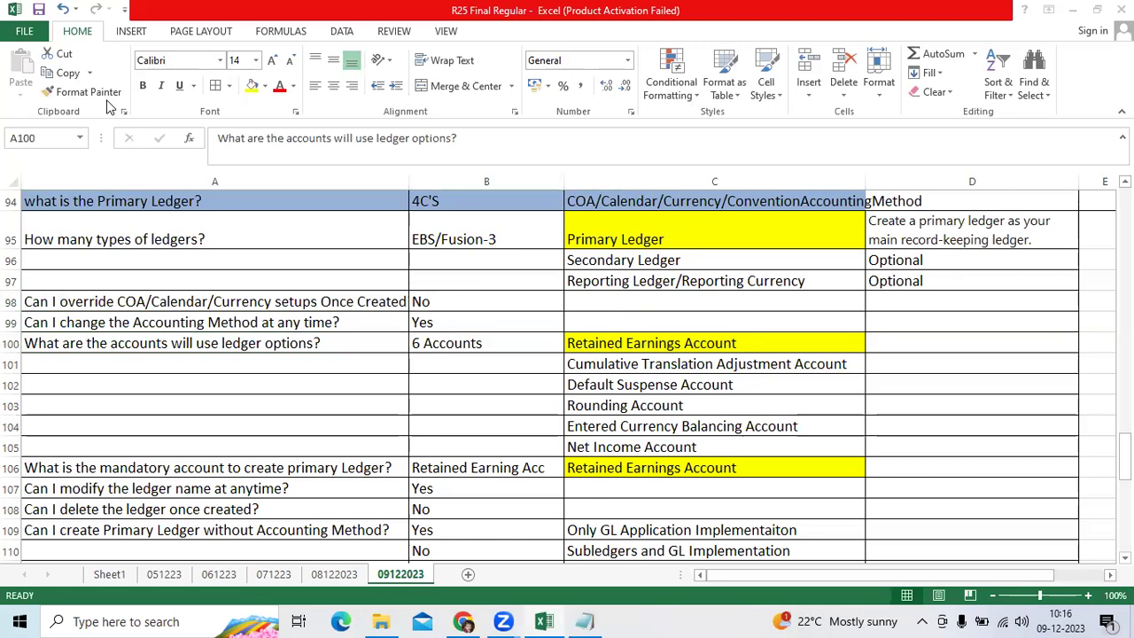
# Replace the word 'use' with 'assign at' in the A100 question.
pyautogui.click(217, 342)
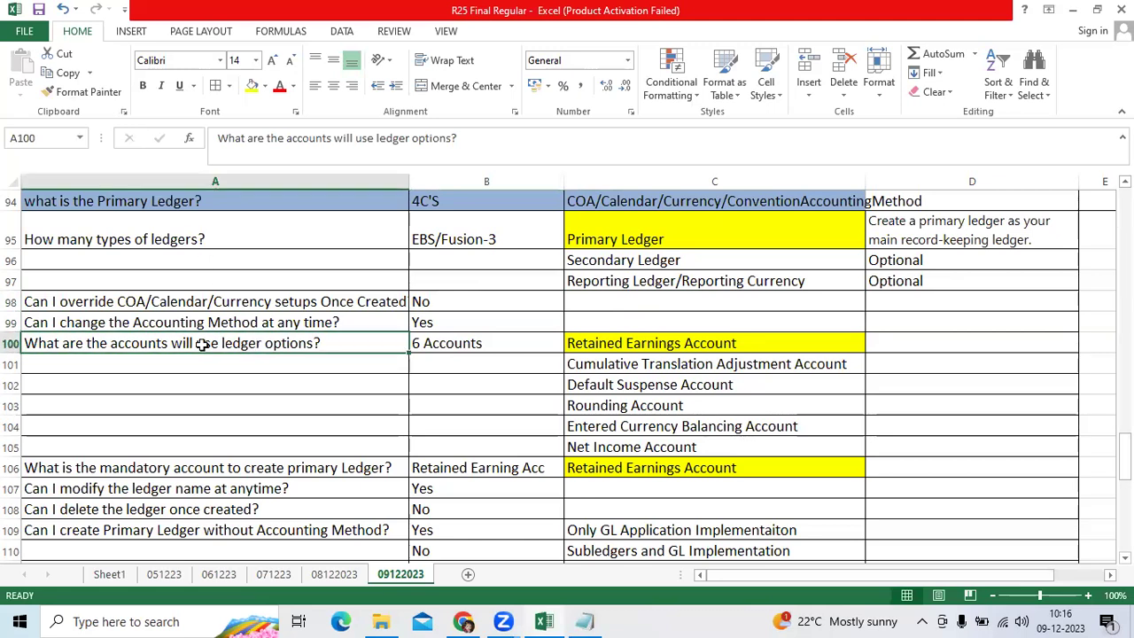
pyautogui.doubleClick(210, 343)
pyautogui.doubleClick(207, 343)
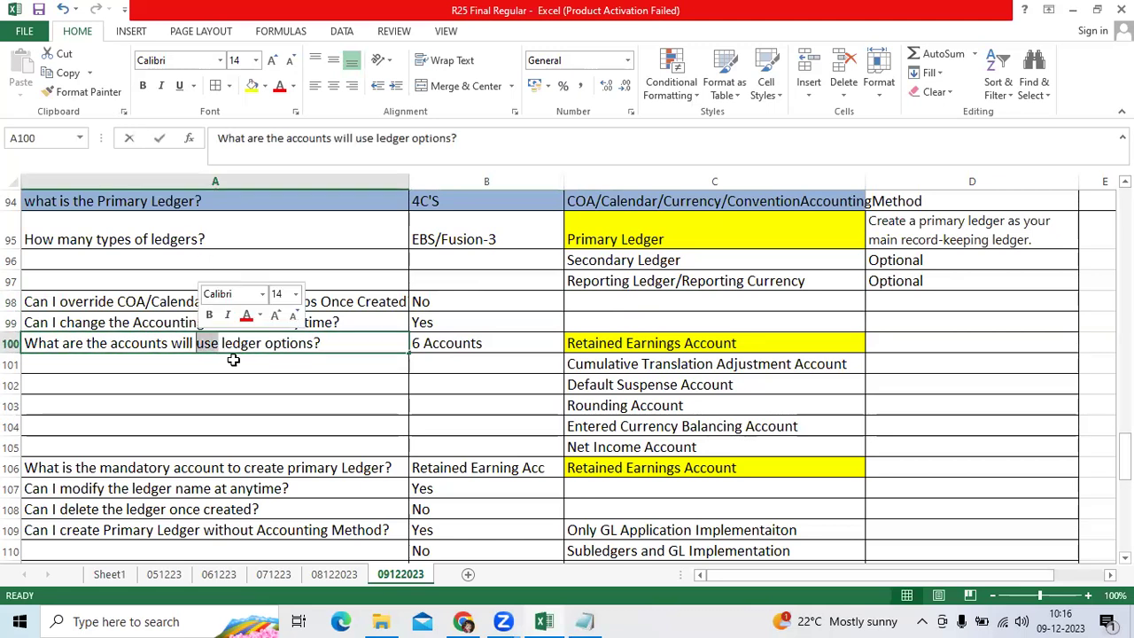
pyautogui.write('assi')
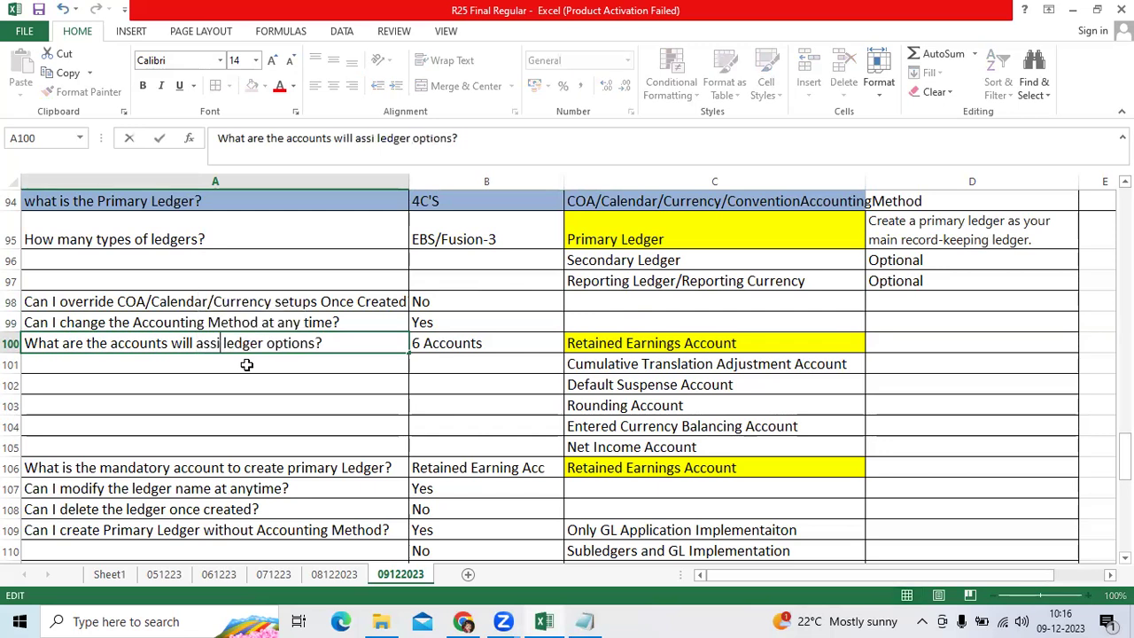
pyautogui.write('gn at')
pyautogui.hotkey('ctrl', 'Return')
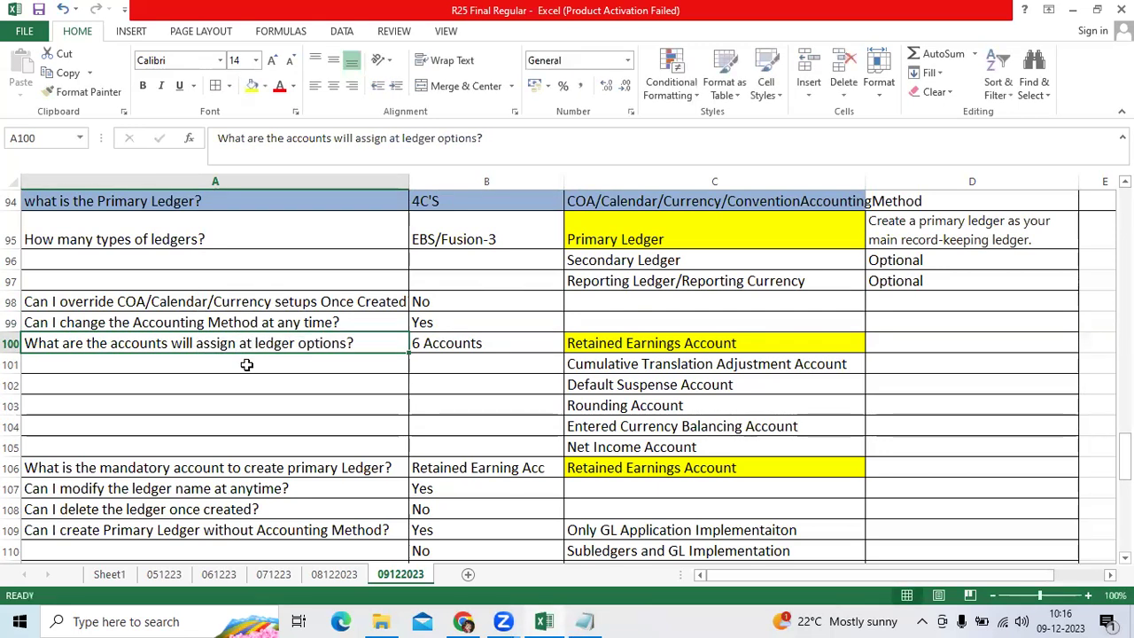
pyautogui.click(446, 347)
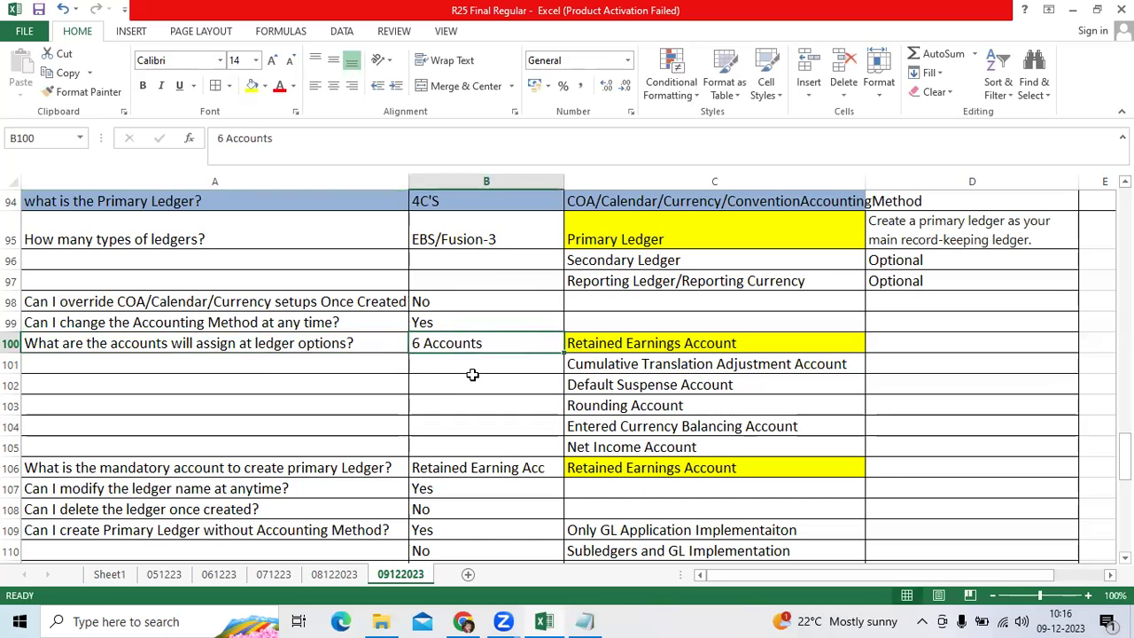
pyautogui.click(629, 346)
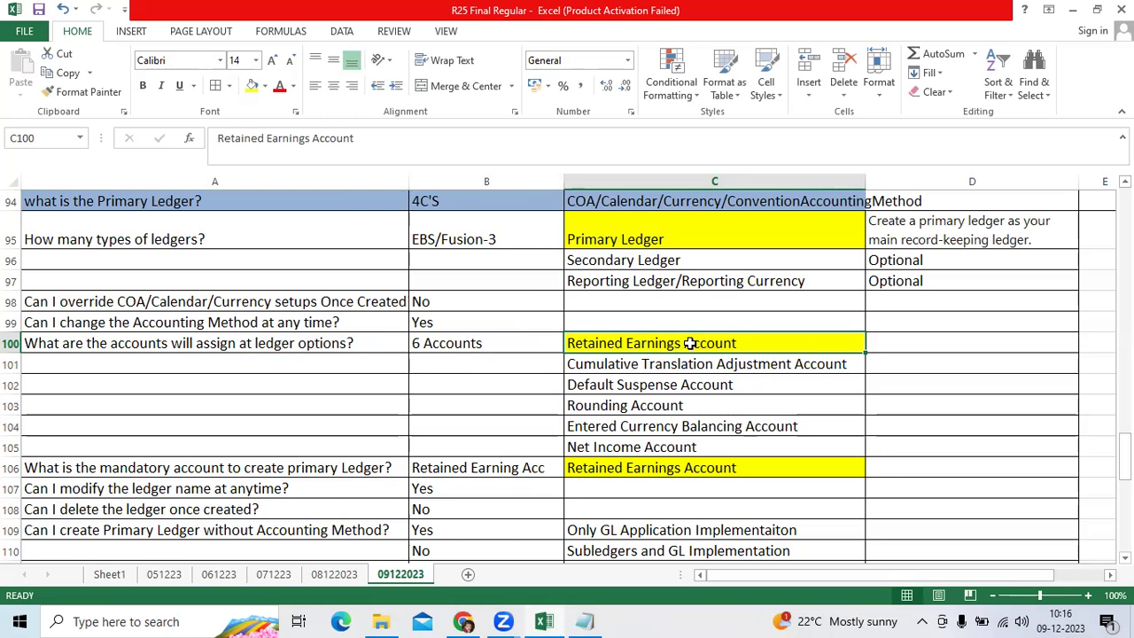
pyautogui.click(679, 365)
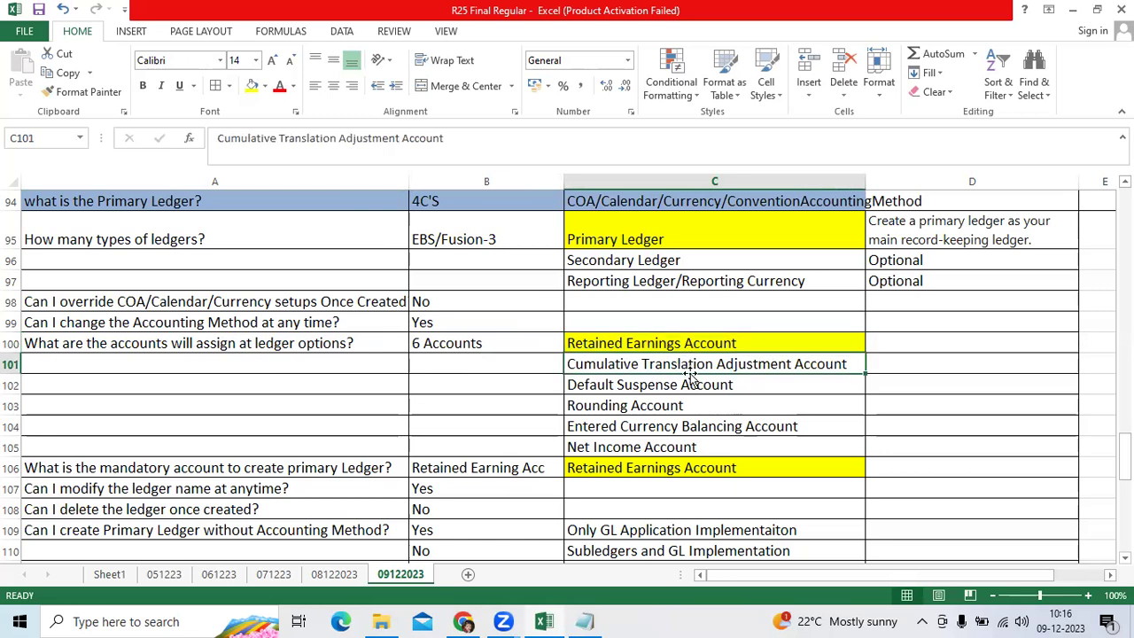
pyautogui.click(692, 386)
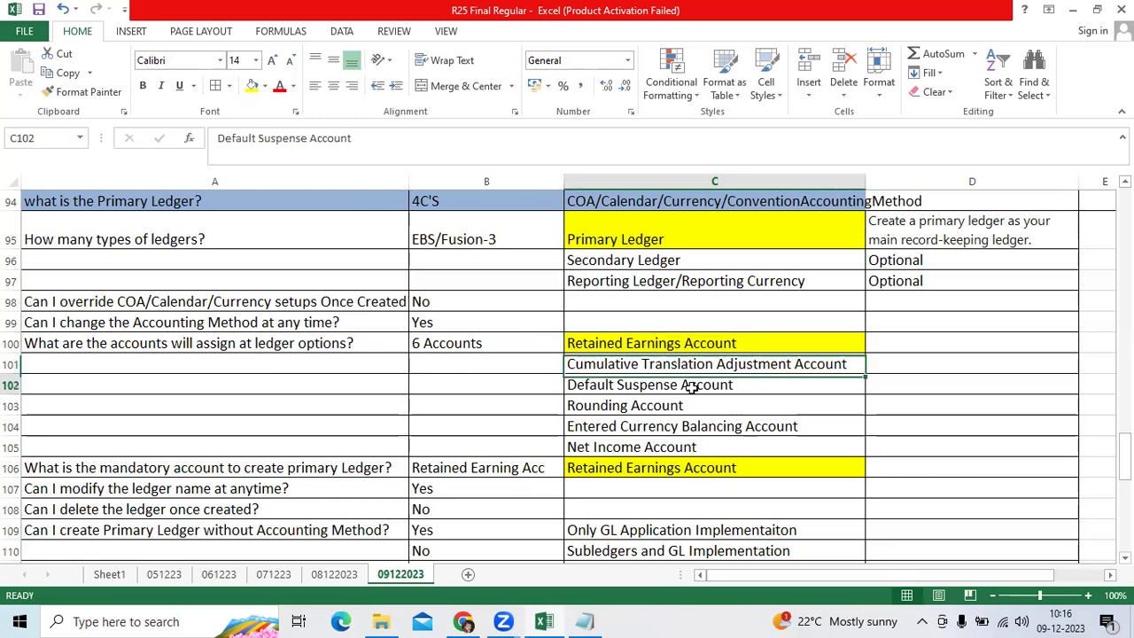
pyautogui.click(695, 407)
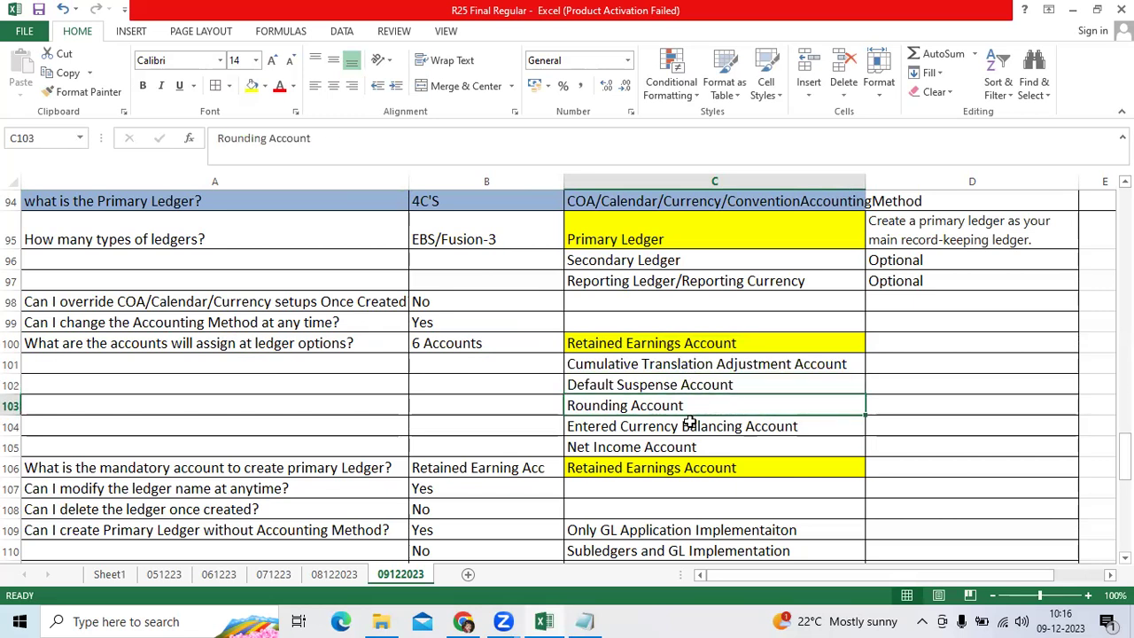
pyautogui.click(692, 426)
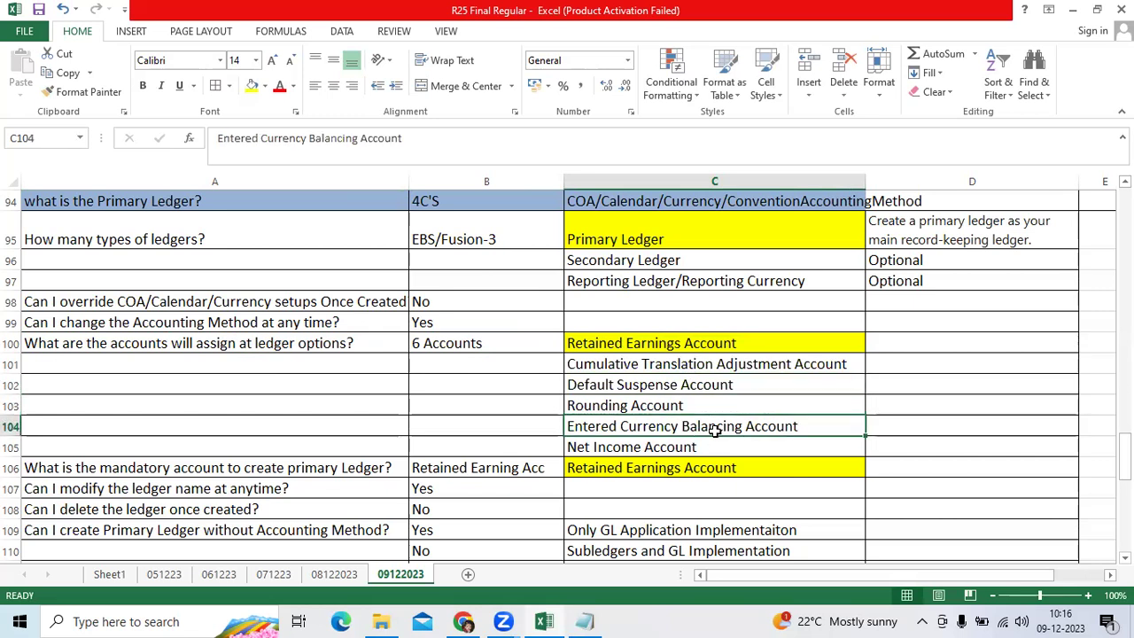
pyautogui.click(682, 445)
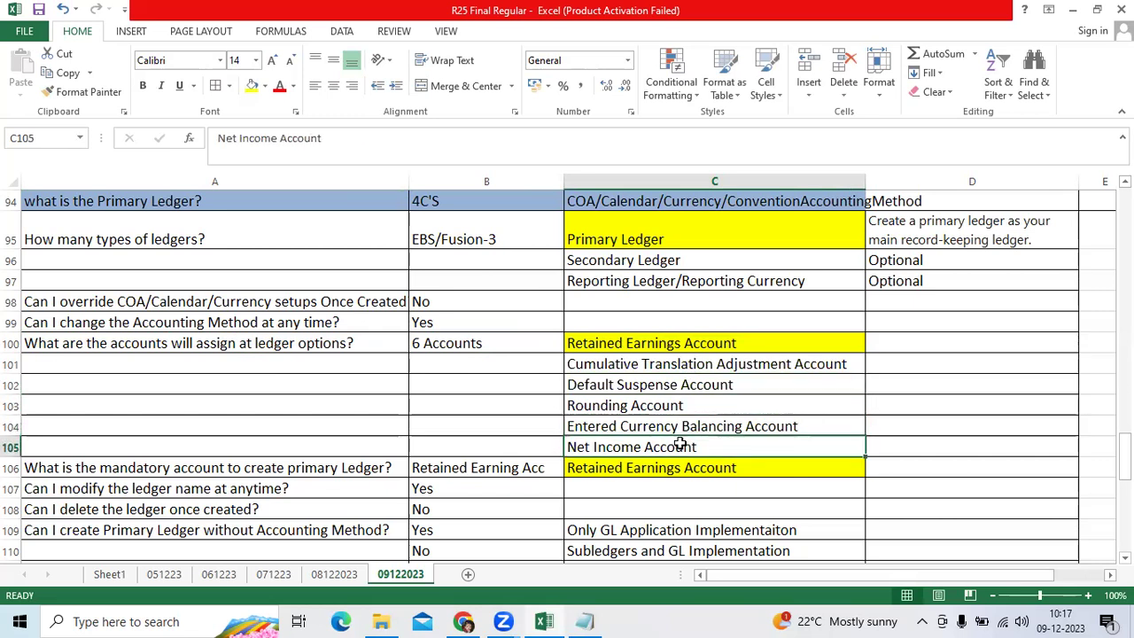
pyautogui.moveTo(695, 347); pyautogui.dragTo(704, 447)
pyautogui.click(681, 343)
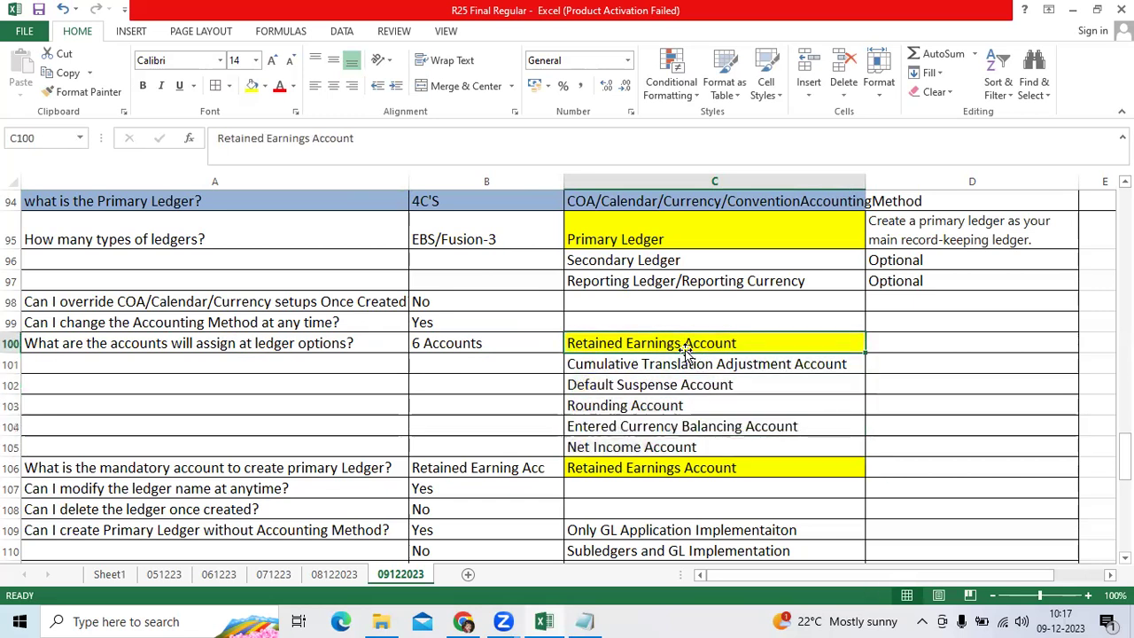
pyautogui.scroll(-1, 685, 350)
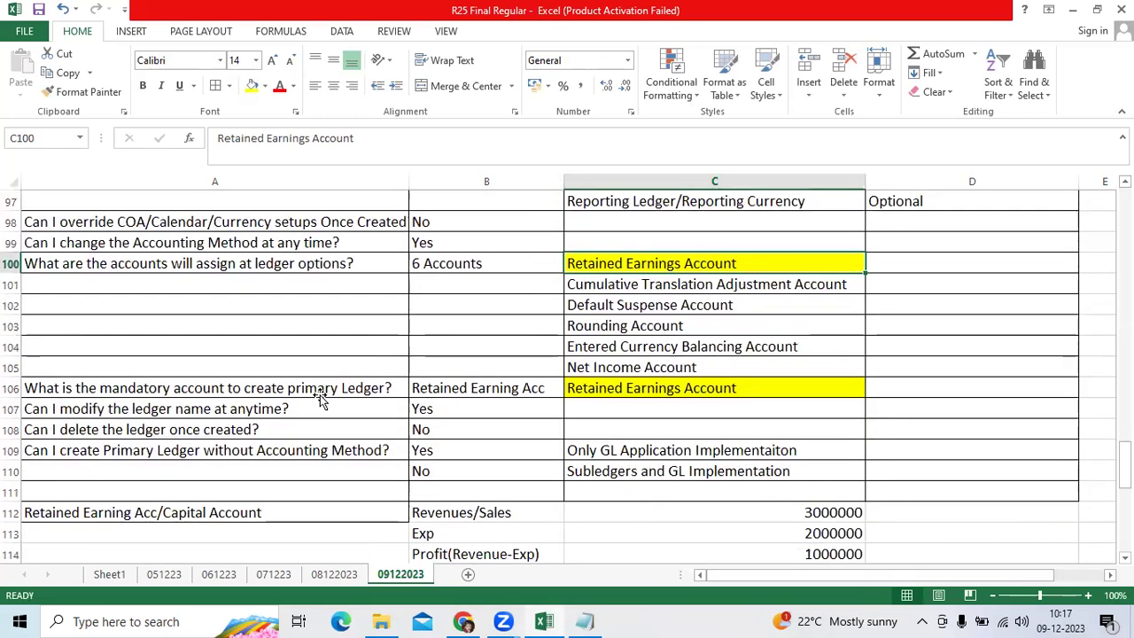
pyautogui.click(324, 395)
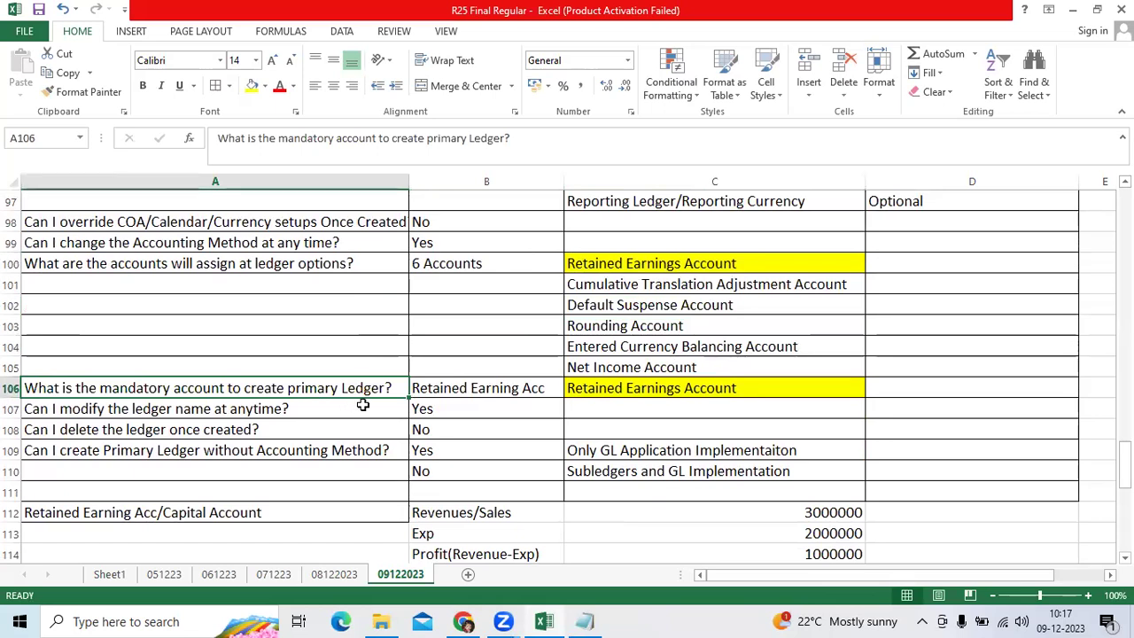
pyautogui.click(431, 392)
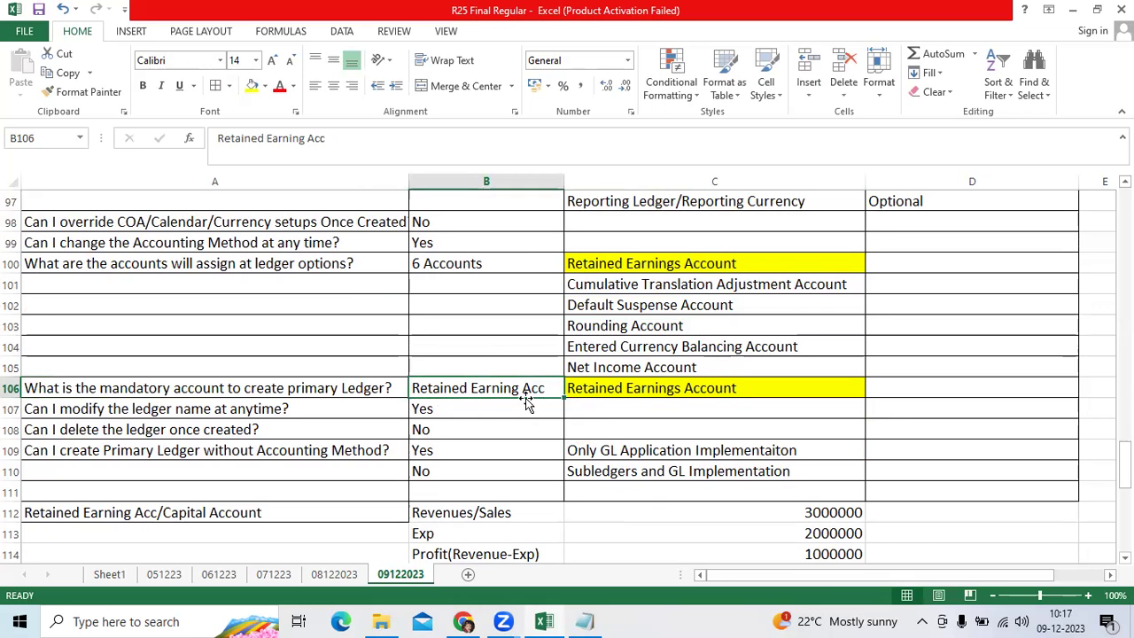
pyautogui.click(293, 410)
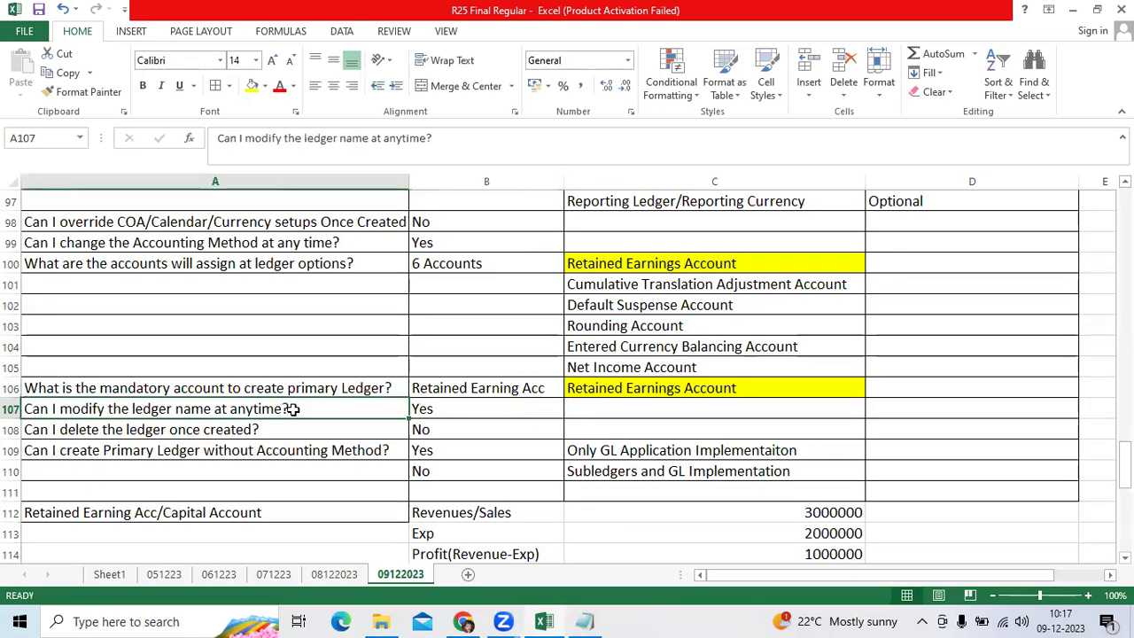
pyautogui.click(429, 409)
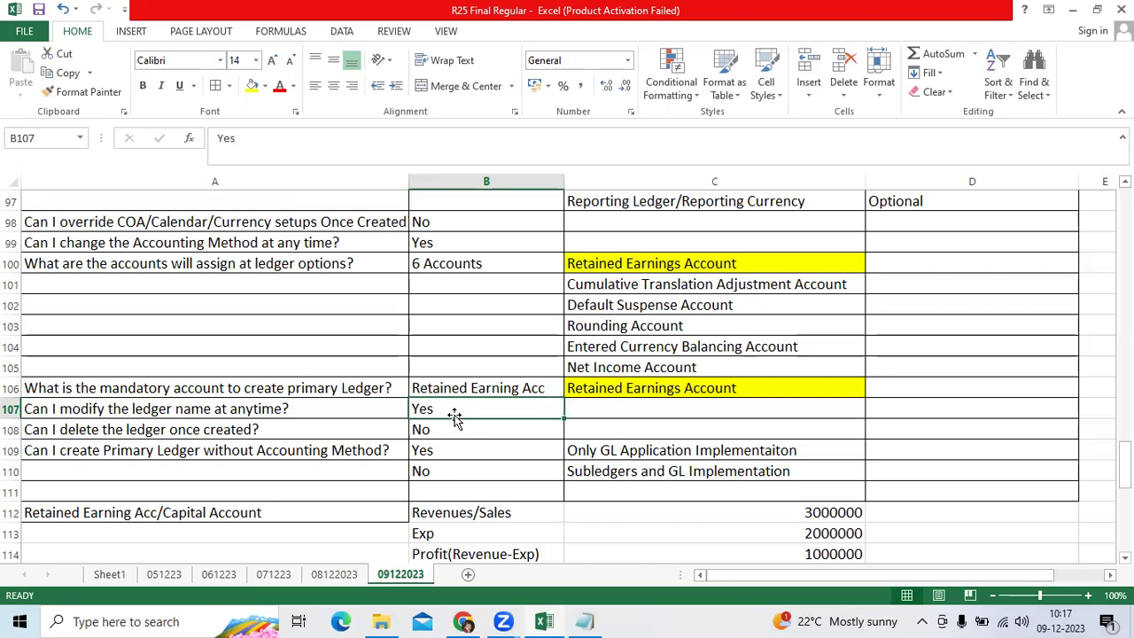
pyautogui.click(259, 429)
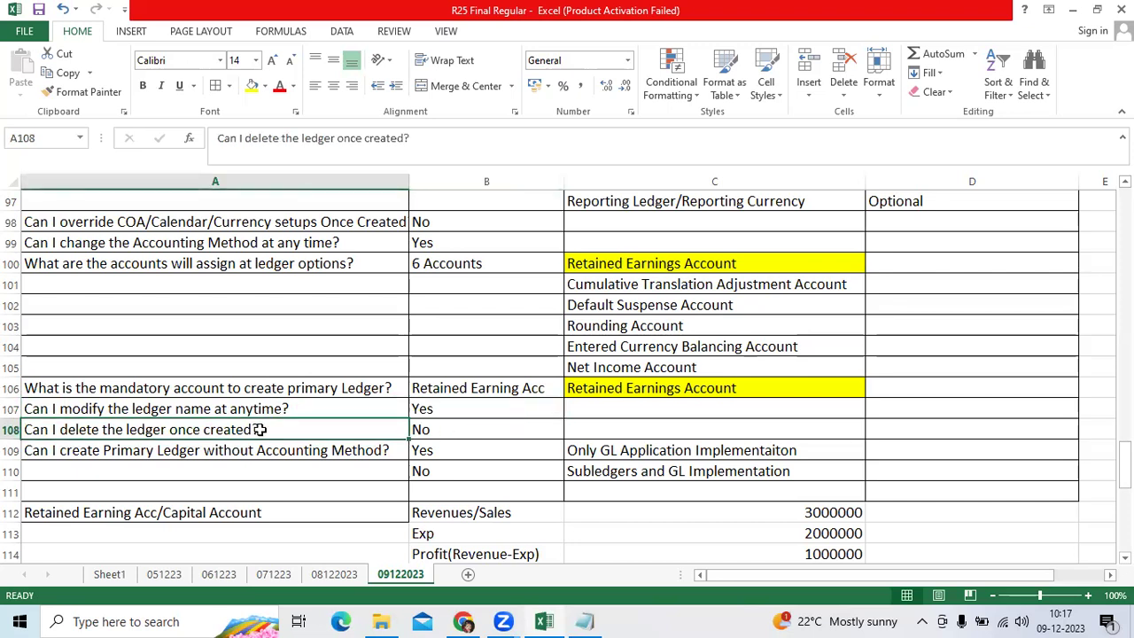
pyautogui.click(420, 429)
pyautogui.click(241, 453)
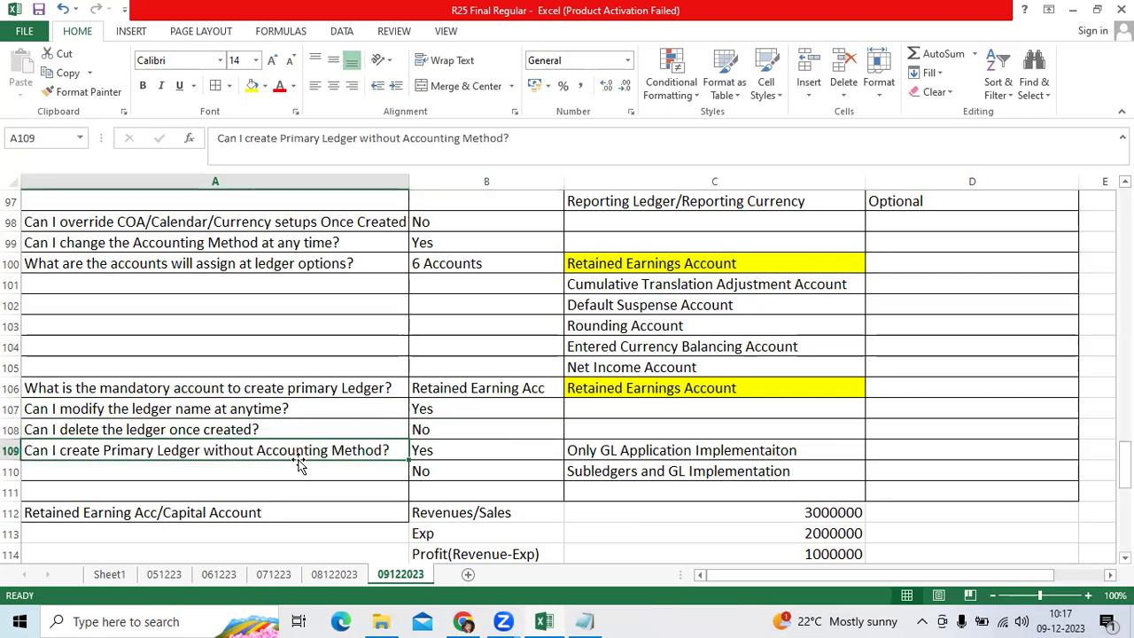
pyautogui.click(572, 452)
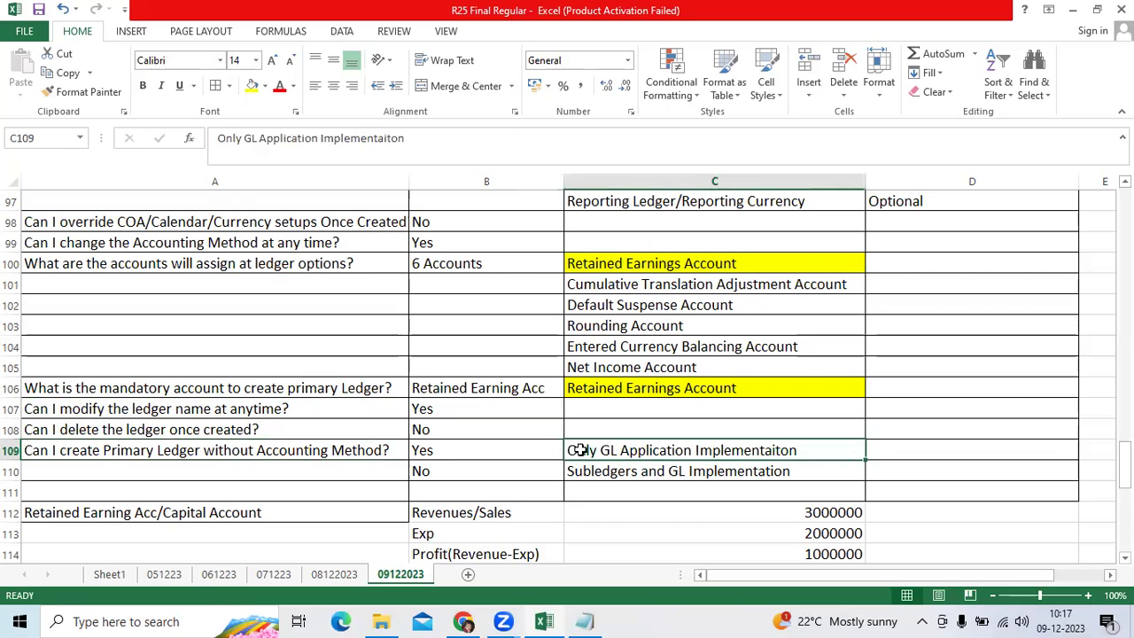
pyautogui.click(496, 452)
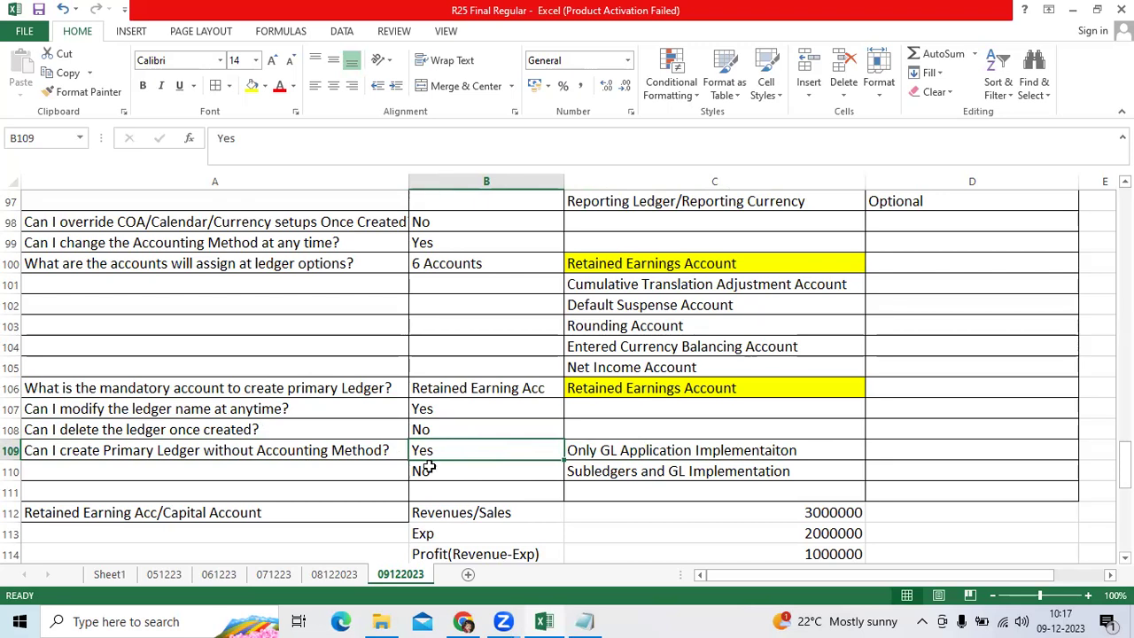
pyautogui.click(636, 472)
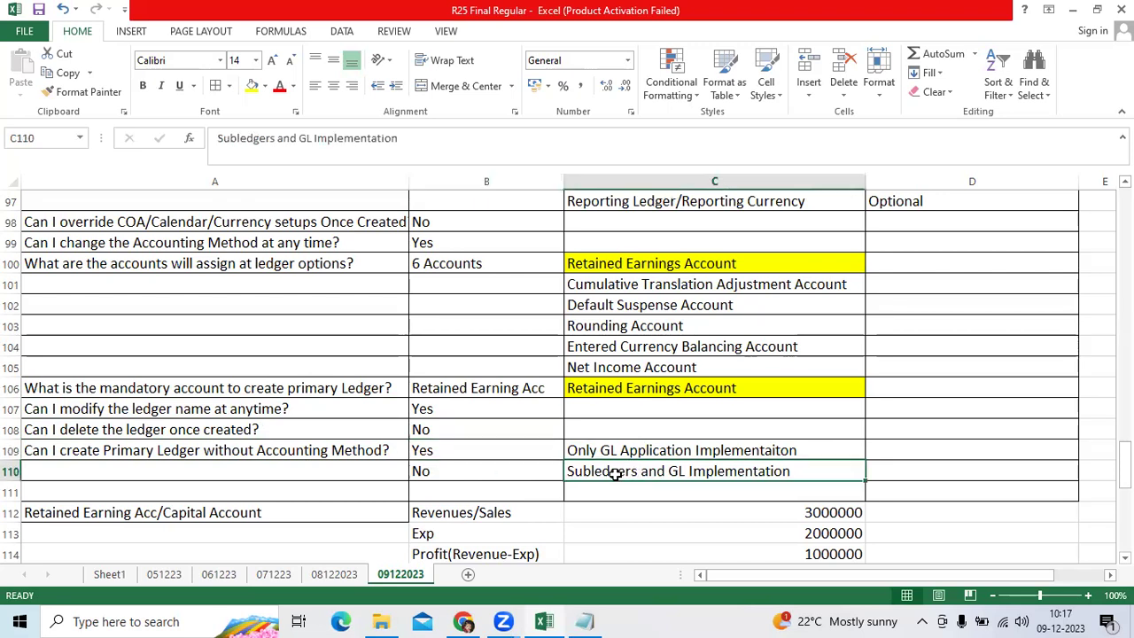
pyautogui.click(488, 472)
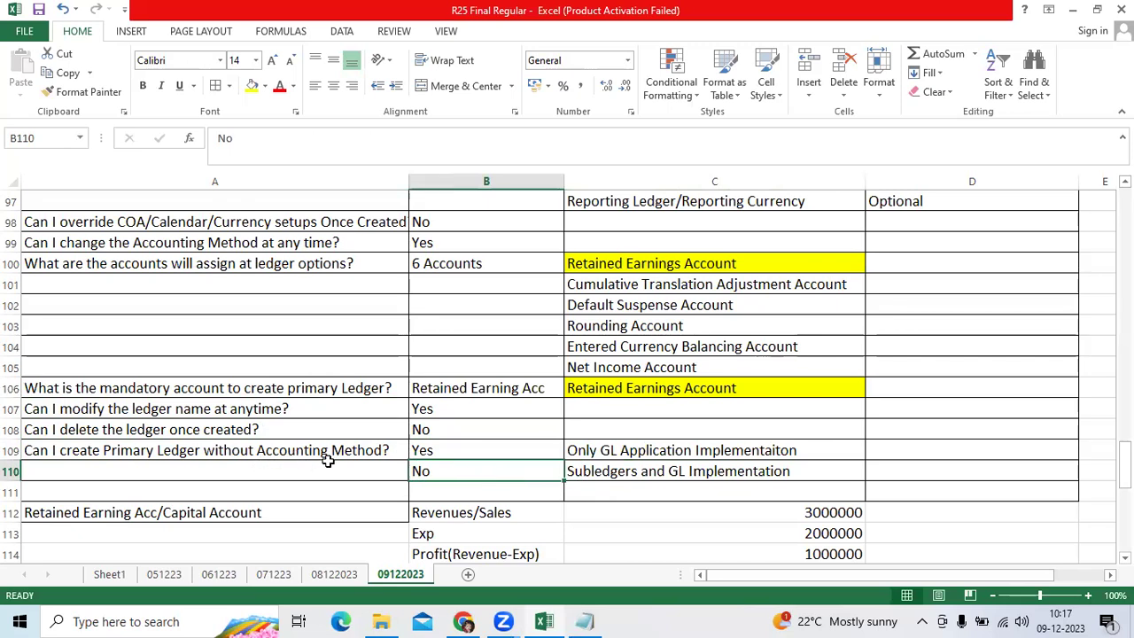
pyautogui.click(237, 512)
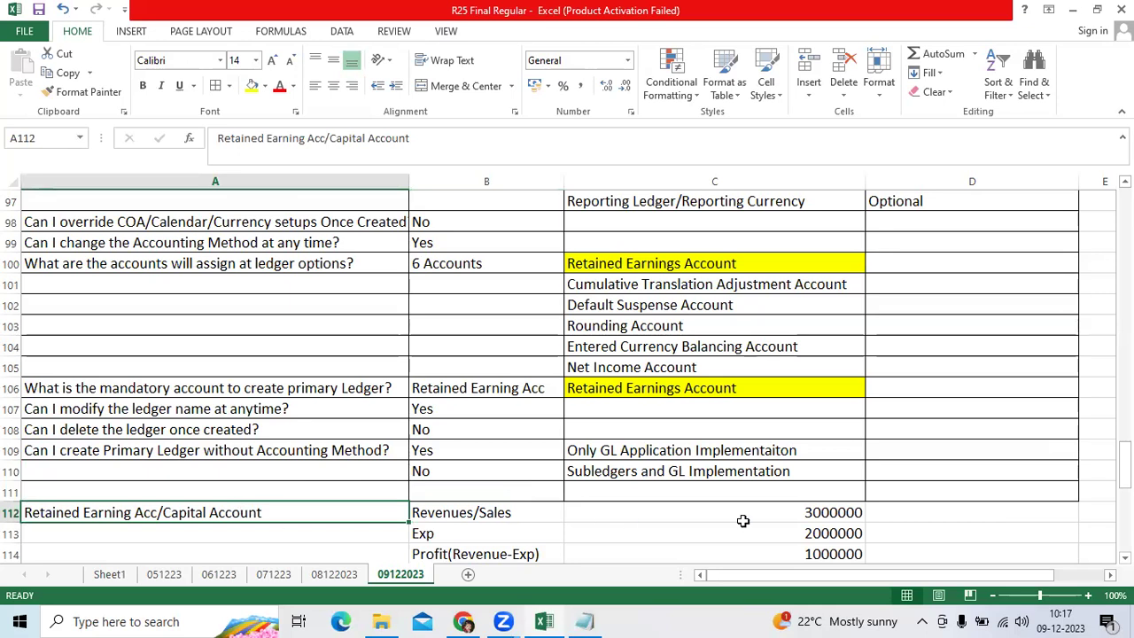
pyautogui.scroll(1, 743, 522)
pyautogui.scroll(2, 743, 521)
pyautogui.scroll(-2, 742, 521)
pyautogui.click(481, 450)
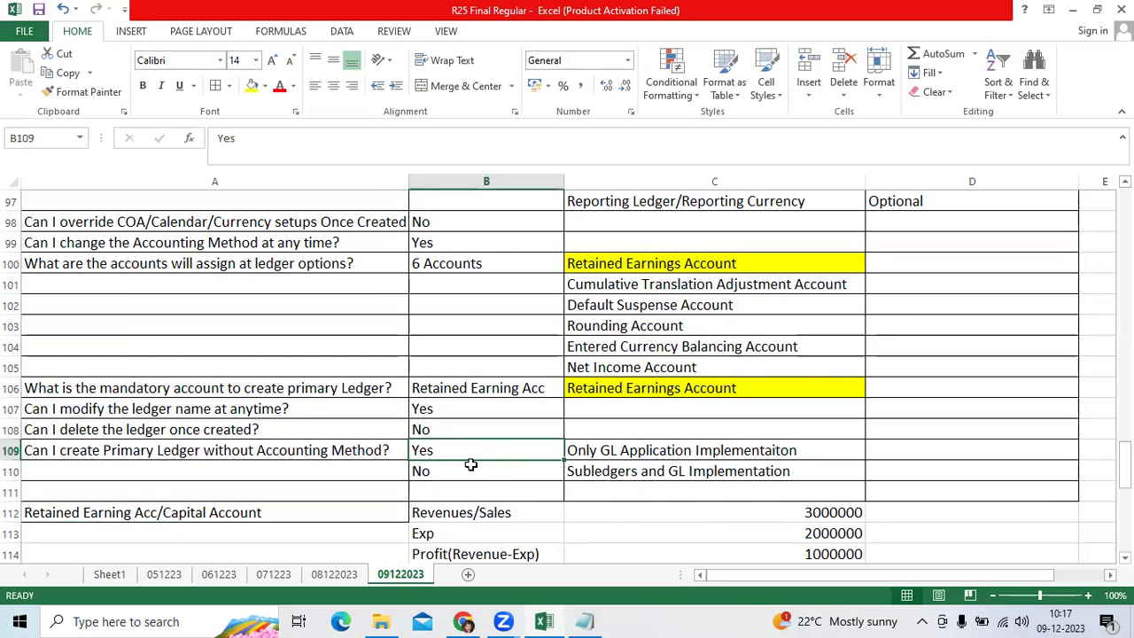
pyautogui.click(467, 464)
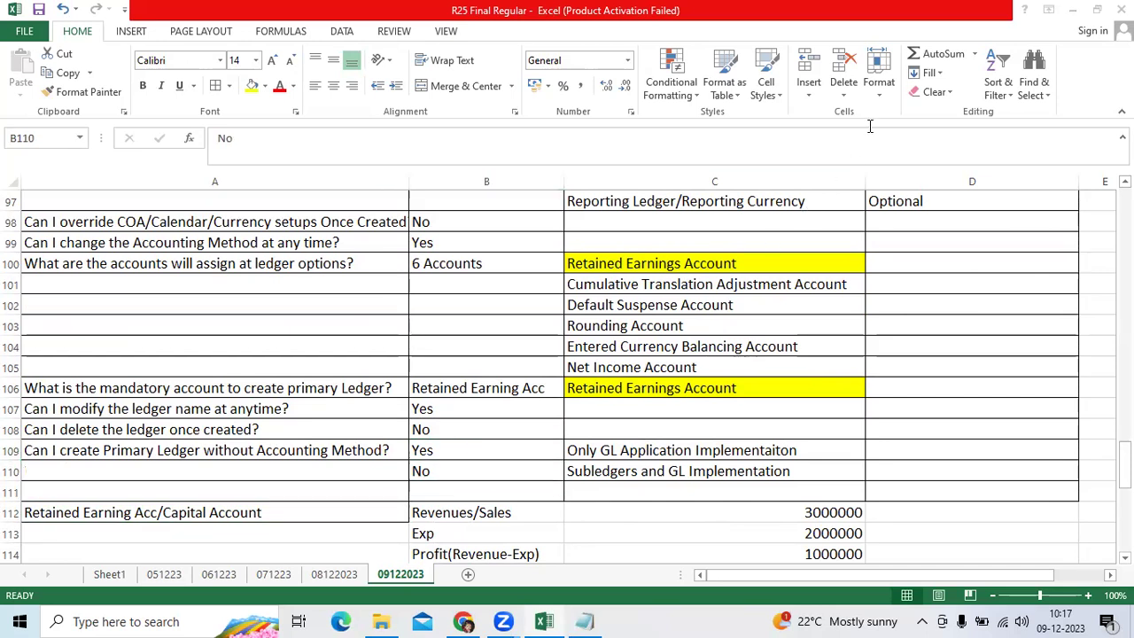